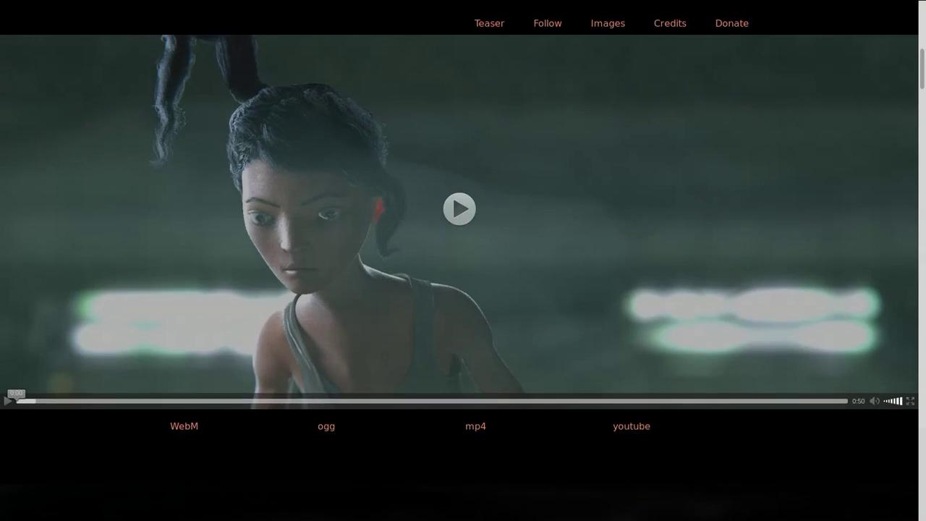
# Step: Look through the wiresforempathy.org page past the teaser and the project description to the images
pyautogui.scroll(-4, 463, 290)
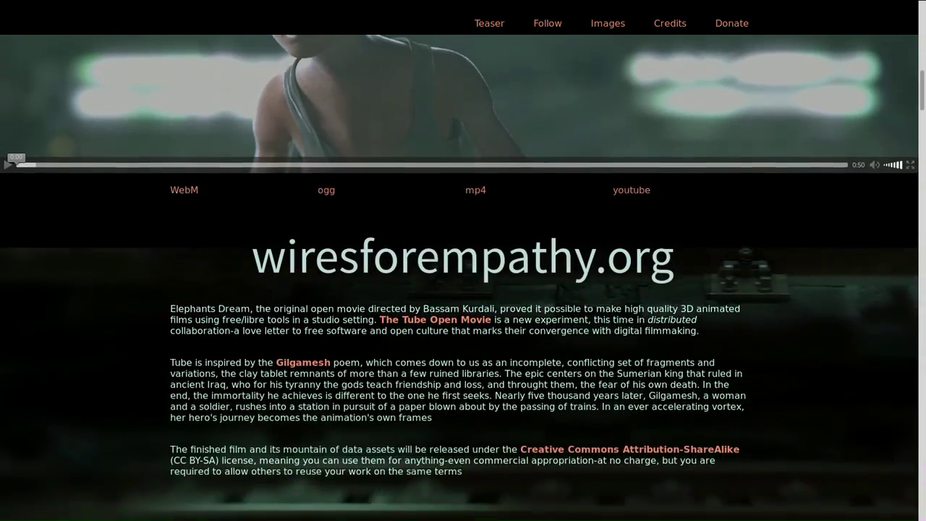
pyautogui.scroll(-5, 463, 289)
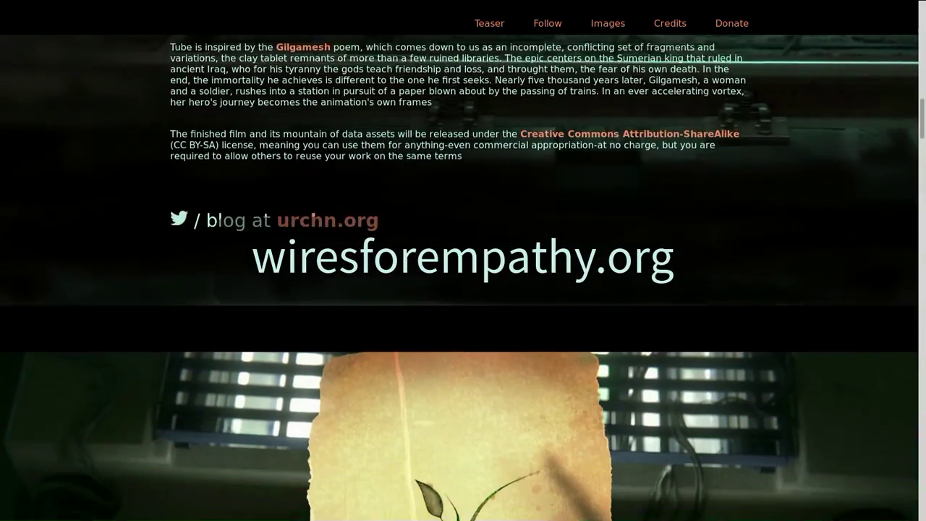
pyautogui.scroll(-4, 462, 289)
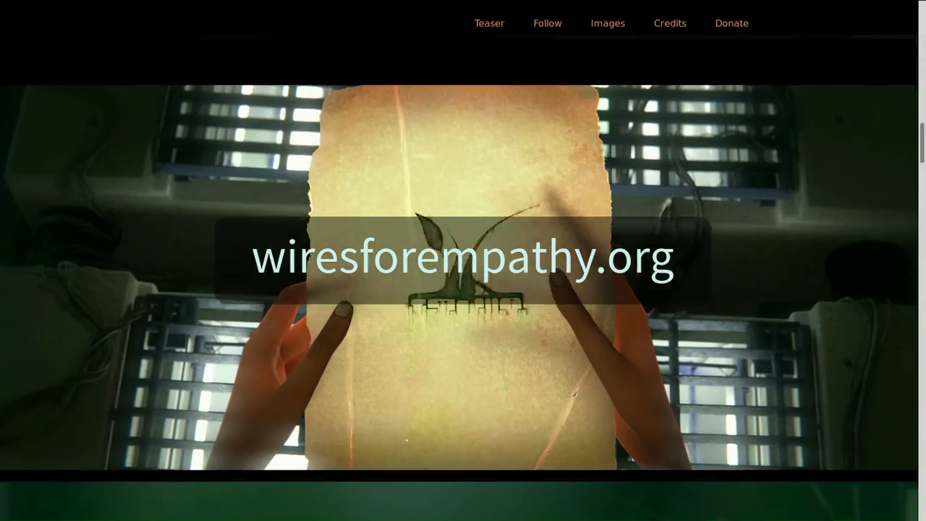
pyautogui.scroll(-6, 463, 290)
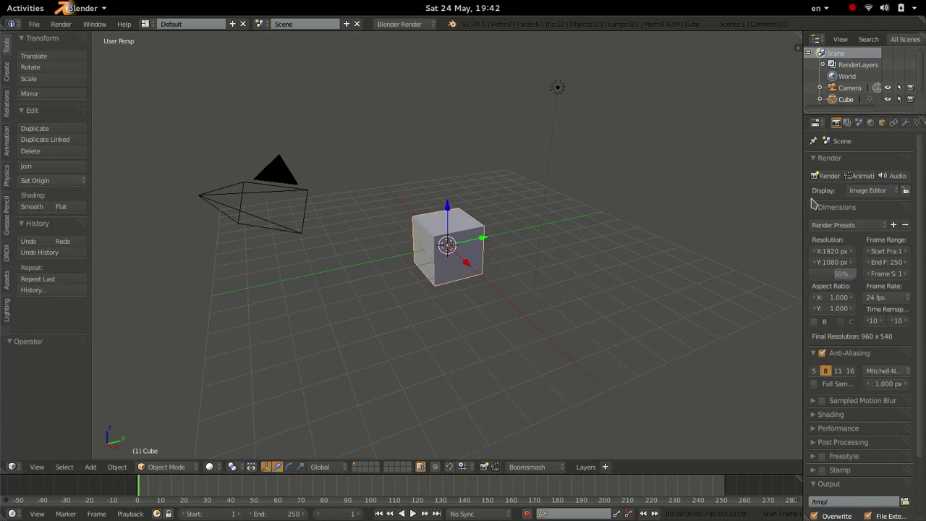
# Step: Switch to Blender and open people_orox.blend from the tube project's lib/models/chars folder
pyautogui.moveTo(807, 202); pyautogui.dragTo(752, 207)
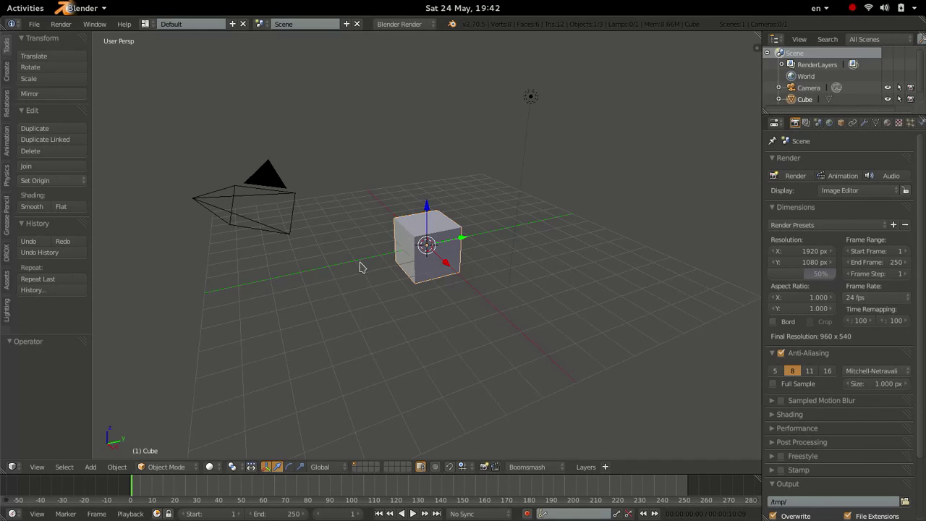
pyautogui.moveTo(362, 268); pyautogui.dragTo(345, 178, button='middle')
pyautogui.click(34, 24)
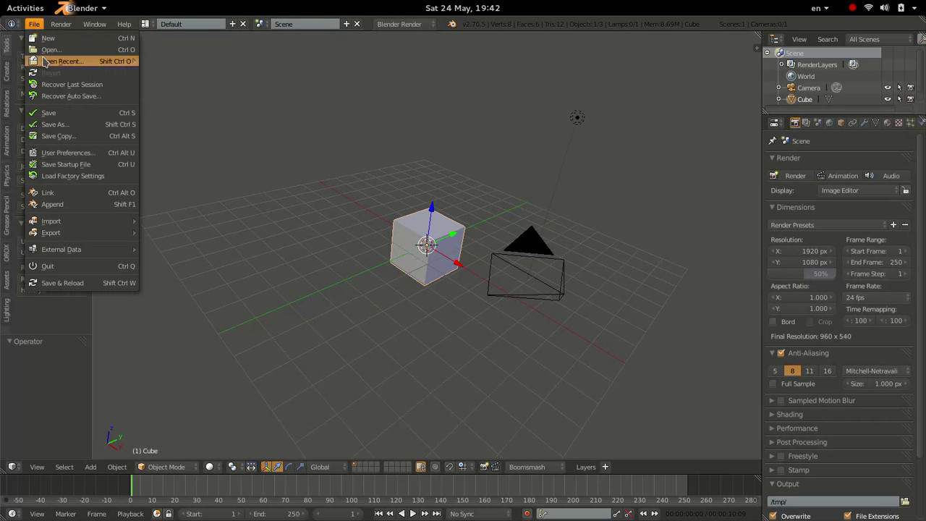
pyautogui.click(50, 50)
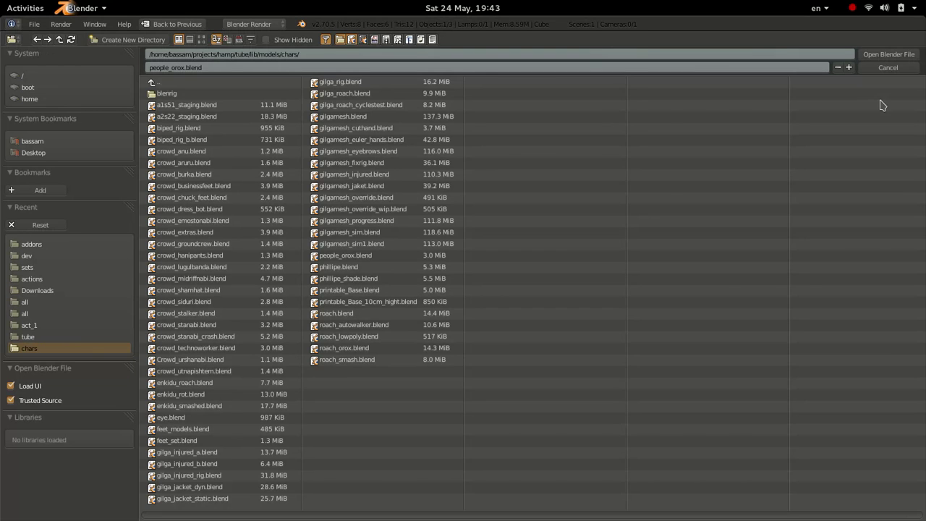
pyautogui.click(888, 54)
# Step: Maximize the 3D view around the crowd character and show its tool shelf
pyautogui.moveTo(410, 177)
pyautogui.mouseDown(button='middle')
pyautogui.moveTo(398, 180)
pyautogui.moveTo(418, 186)
pyautogui.mouseUp(button='middle')
pyautogui.click(296, 276)
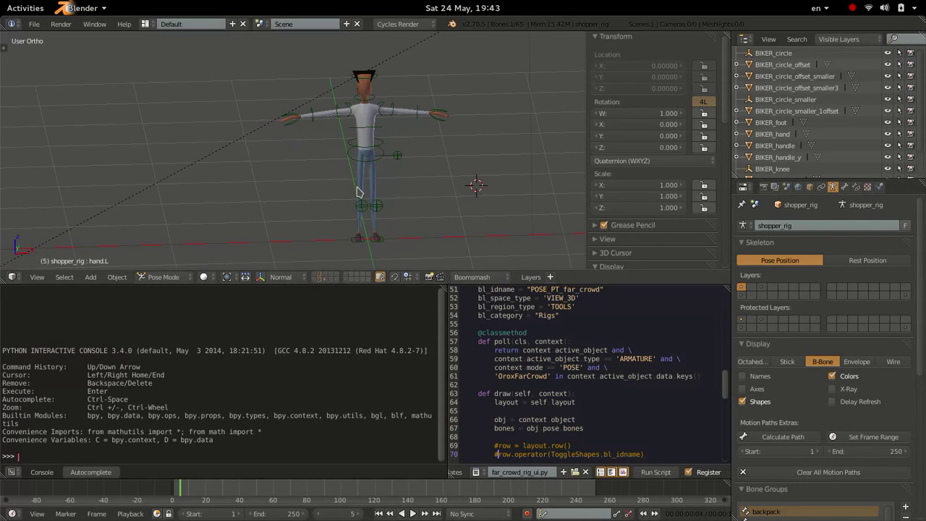
pyautogui.hotkey('ctrl', 'Up')
pyautogui.scroll(-10, 388, 293)
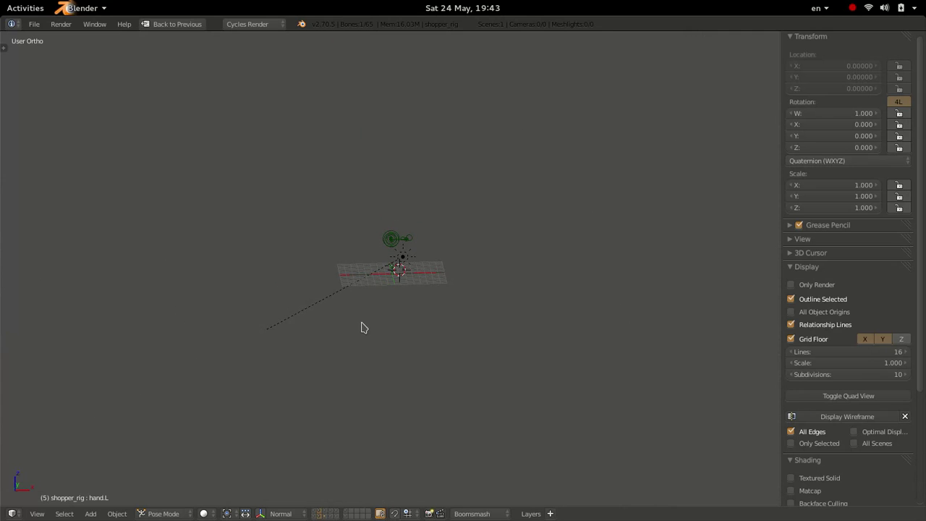
pyautogui.scroll(8, 378, 319)
pyautogui.scroll(8, 401, 250)
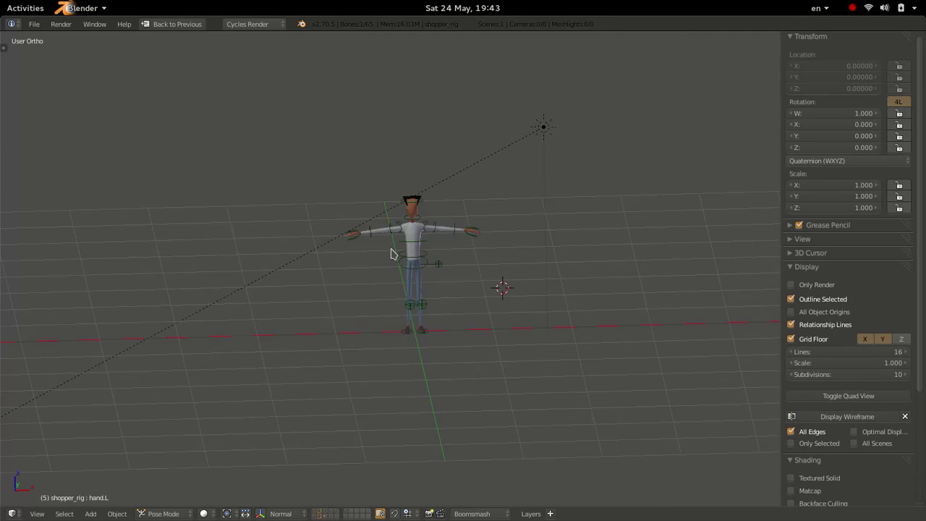
pyautogui.click(5, 48)
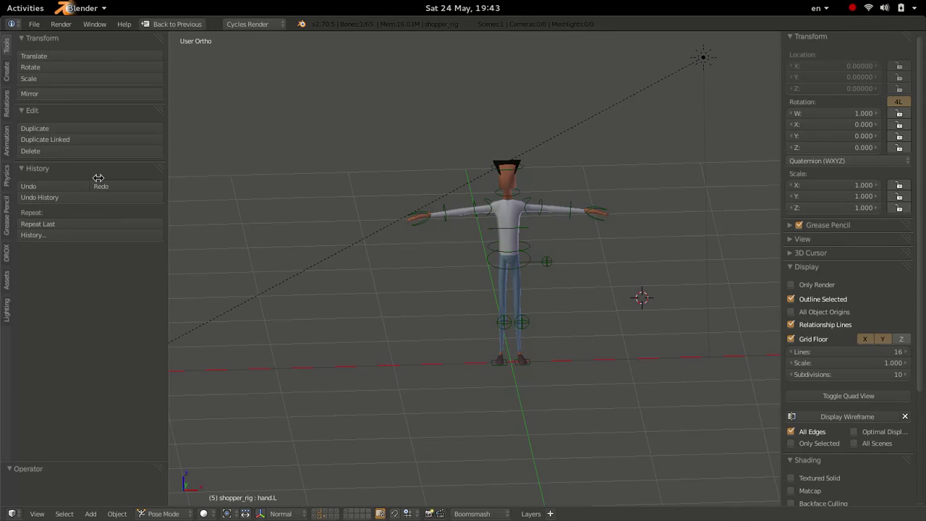
# Step: Restore the full layout, run the far_crowd_rig_ui.py script, and maximize the 3D view again
pyautogui.hotkey('ctrl', 'Up')
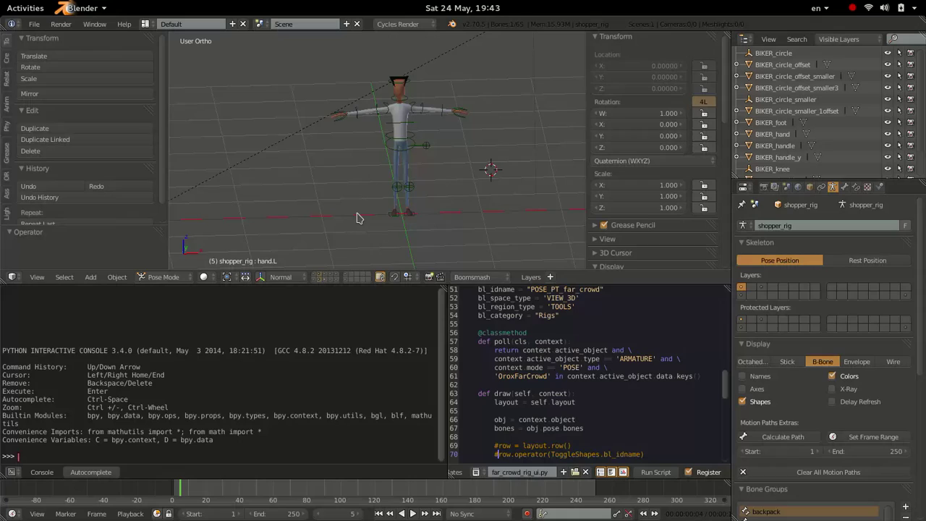
pyautogui.click(656, 474)
pyautogui.hotkey('ctrl', 'Up')
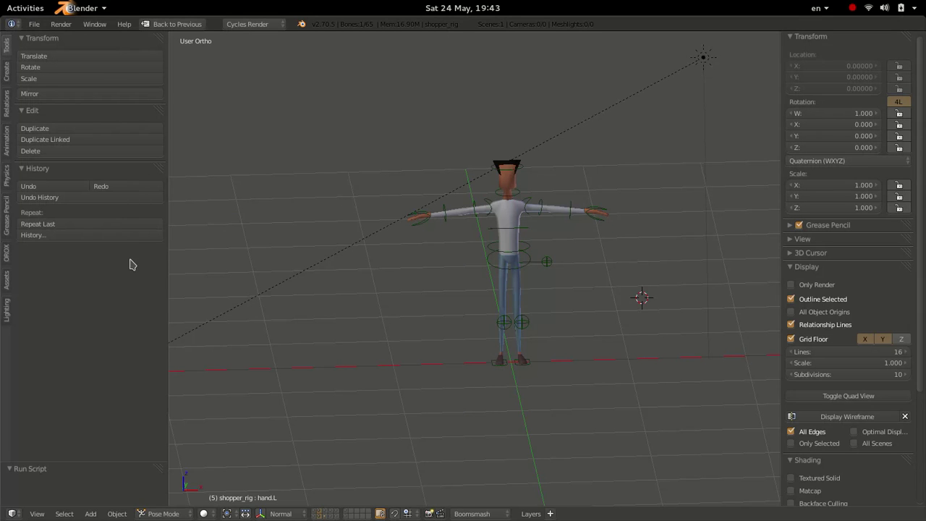
# Step: Select the body control of biker_rig, and widen and enlarge the Far Crowd panel
pyautogui.rightClick(551, 262)
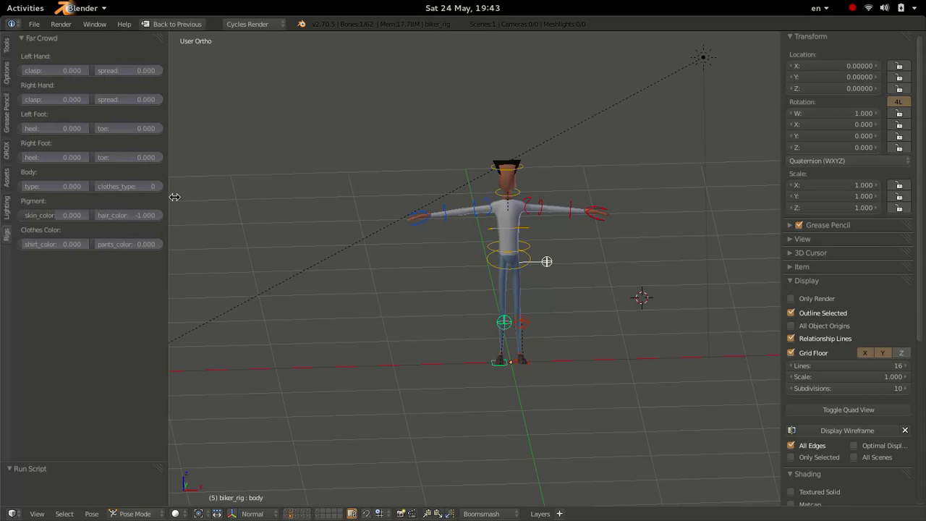
pyautogui.moveTo(175, 198); pyautogui.dragTo(251, 198)
pyautogui.keyDown('ctrl'); pyautogui.moveTo(134, 208); pyautogui.dragTo(178, 177, button='middle'); pyautogui.keyUp('ctrl')
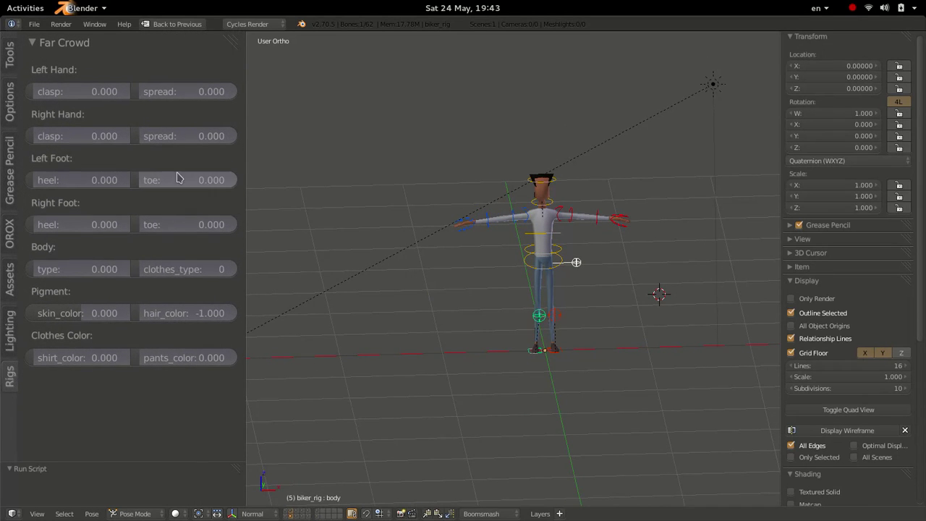
pyautogui.moveTo(245, 190); pyautogui.dragTo(311, 190)
# Step: Select the character's left foot control, foot.L, and turn on the transform manipulator
pyautogui.scroll(1, 507, 221)
pyautogui.scroll(3, 477, 268)
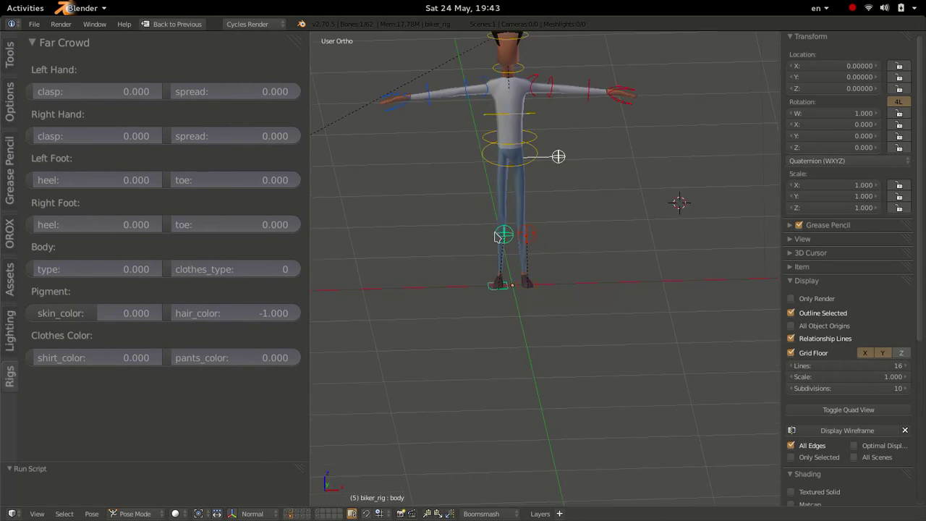
pyautogui.moveTo(539, 208); pyautogui.dragTo(533, 239, button='middle')
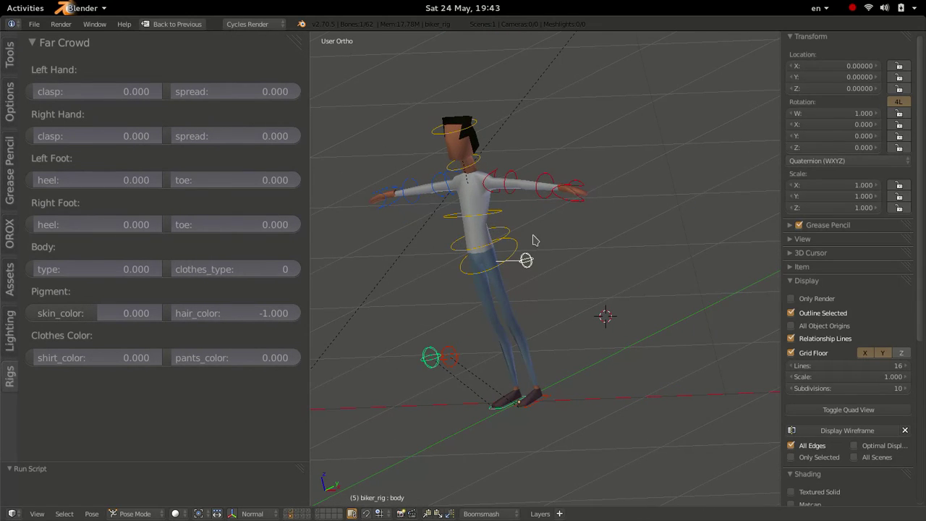
pyautogui.moveTo(488, 217); pyautogui.dragTo(557, 232, button='middle')
pyautogui.moveTo(526, 352); pyautogui.dragTo(550, 296, button='middle')
pyautogui.scroll(4, 450, 295)
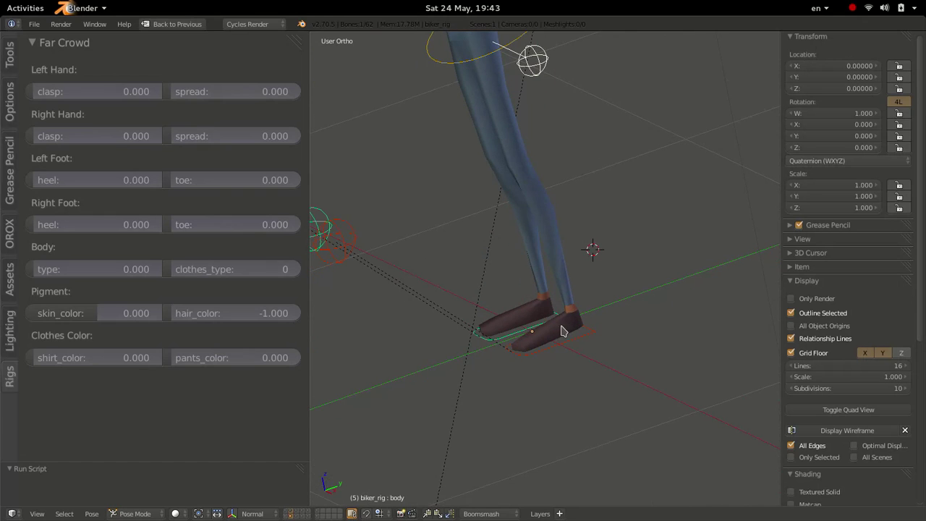
pyautogui.rightClick(568, 347)
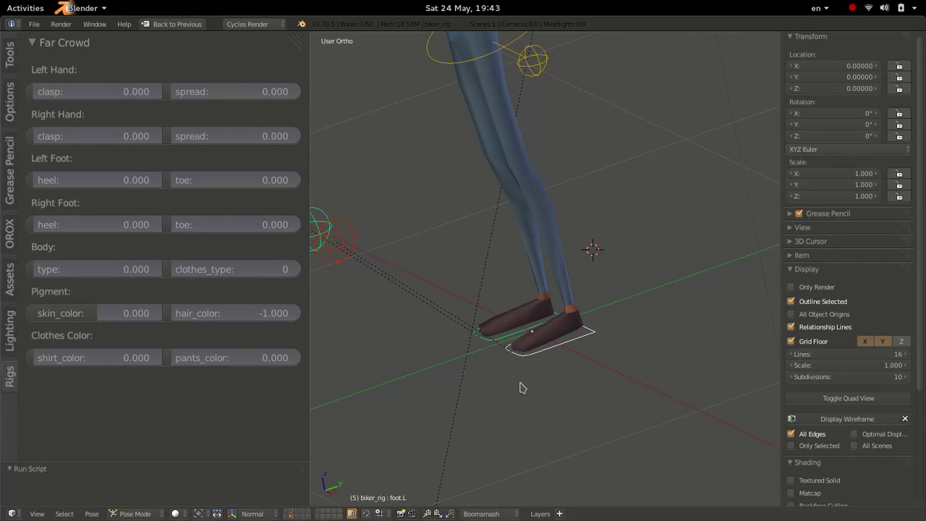
pyautogui.hotkey('ctrl', 'space')
pyautogui.moveTo(561, 306); pyautogui.dragTo(562, 303)
pyautogui.rightClick(562, 302)
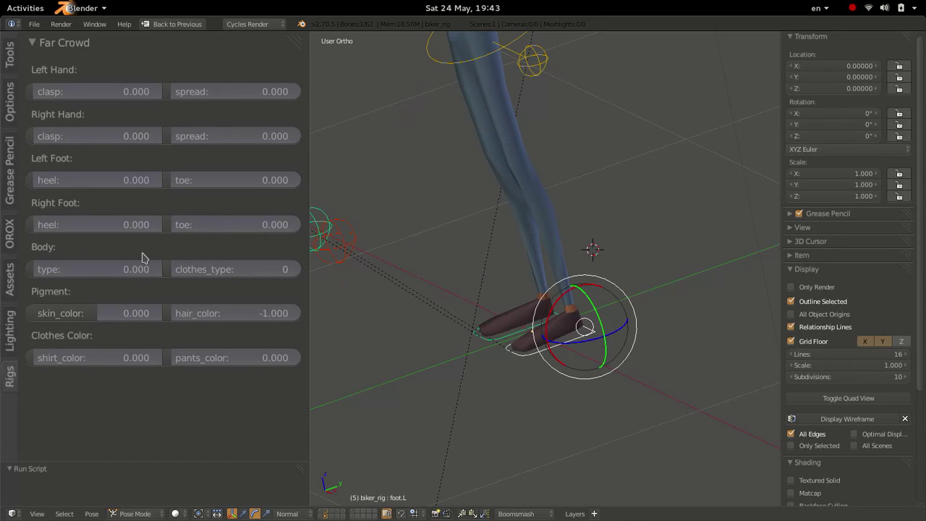
# Step: Try the heel and toe sliders for the right and left feet in the Far Crowd panel
pyautogui.moveTo(48, 230); pyautogui.dragTo(68, 230)
pyautogui.rightClick(68, 230)
pyautogui.moveTo(188, 232); pyautogui.dragTo(171, 227)
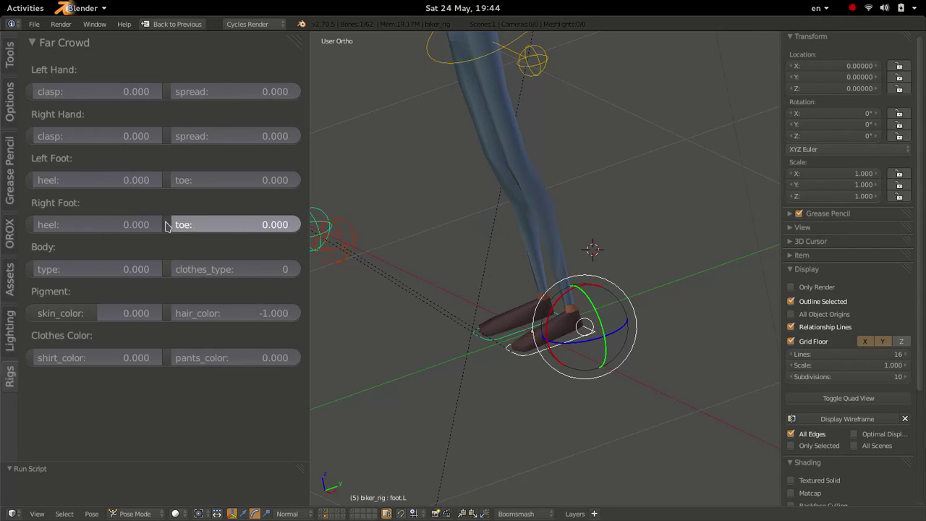
pyautogui.moveTo(172, 182); pyautogui.dragTo(112, 179)
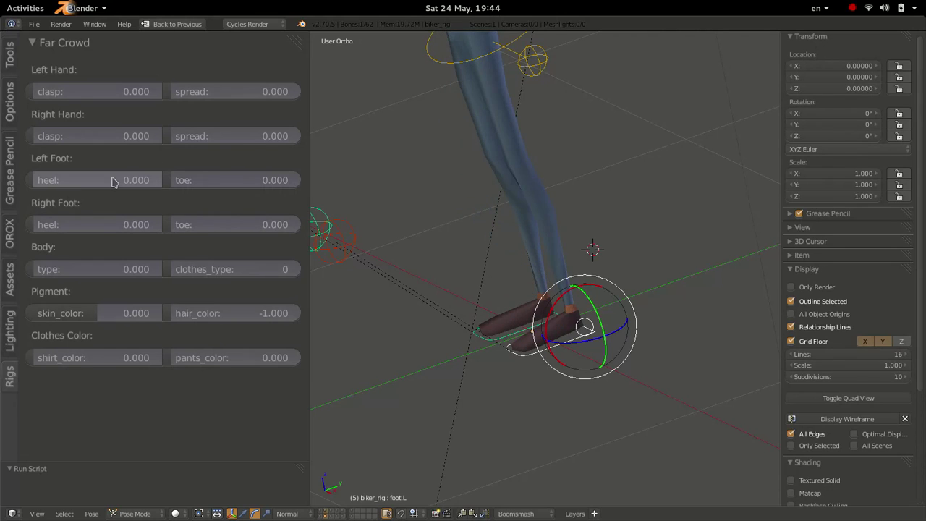
pyautogui.moveTo(38, 185); pyautogui.dragTo(3, 185)
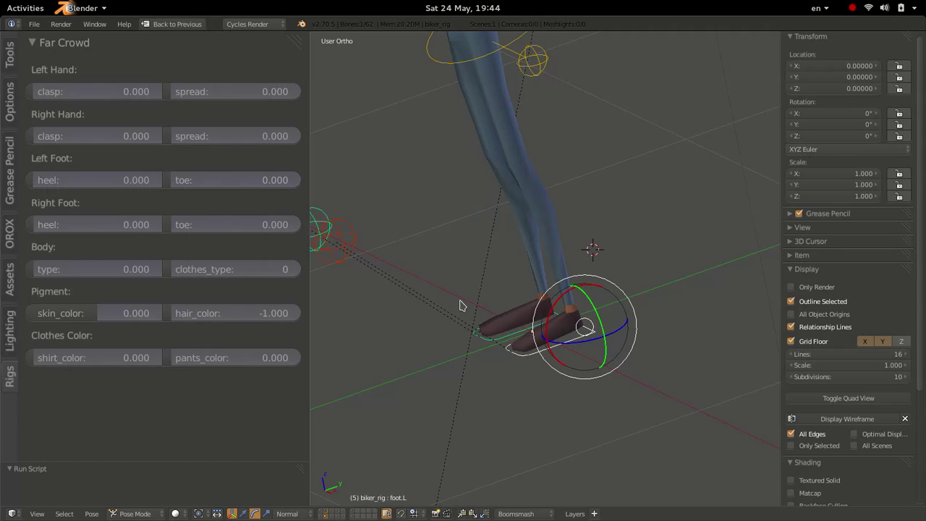
# Step: Try the right hand's clasp slider and the left hand's clasp and spread sliders
pyautogui.scroll(-2, 537, 177)
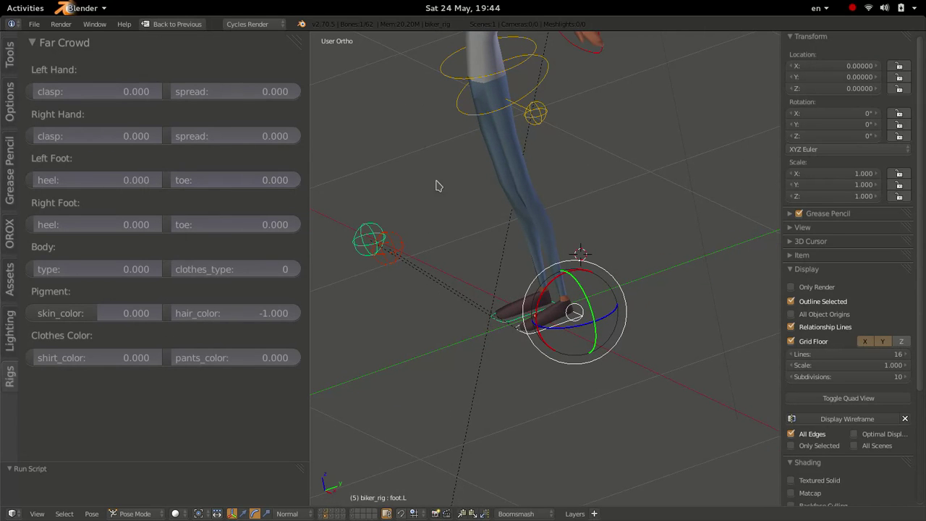
pyautogui.moveTo(434, 182); pyautogui.dragTo(533, 149, button='middle')
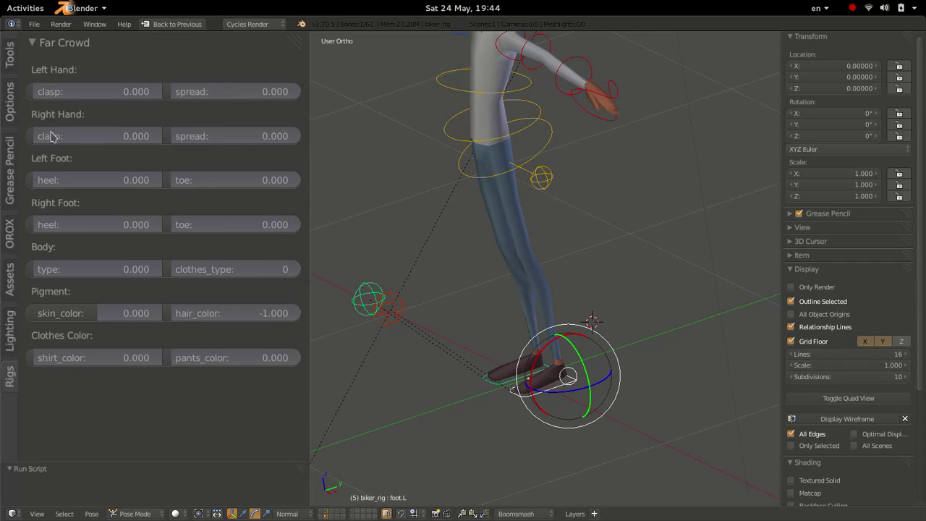
pyautogui.moveTo(35, 138); pyautogui.dragTo(18, 151)
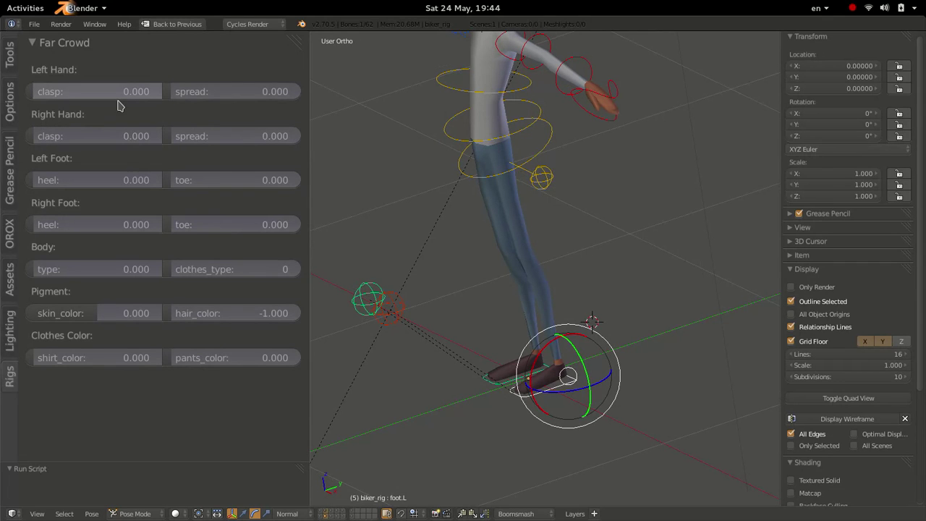
pyautogui.moveTo(48, 93); pyautogui.dragTo(12, 107)
pyautogui.moveTo(177, 92); pyautogui.dragTo(110, 102)
# Step: Narrow the Far Crowd panel and display the left foot control's custom heel and toe properties
pyautogui.keyDown('shift'); pyautogui.moveTo(508, 116); pyautogui.dragTo(519, 185, button='middle'); pyautogui.keyUp('shift')
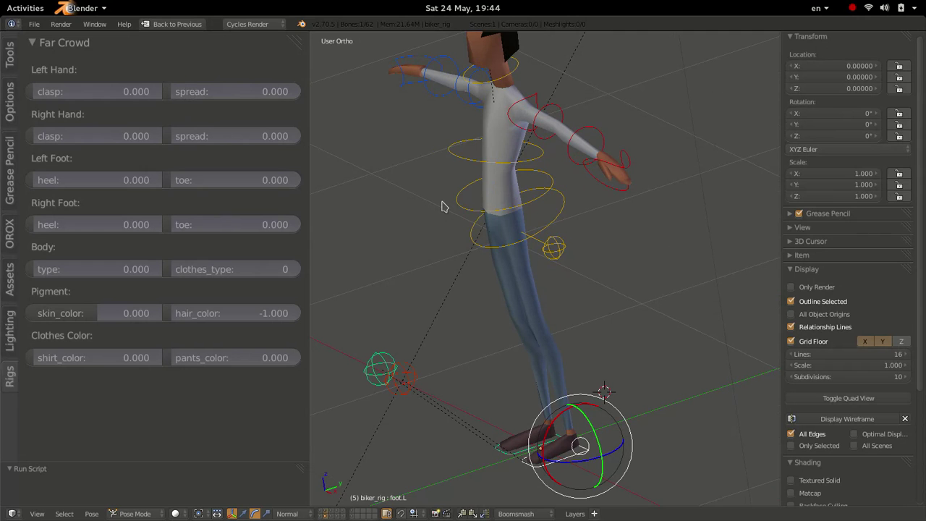
pyautogui.scroll(-2, 513, 215)
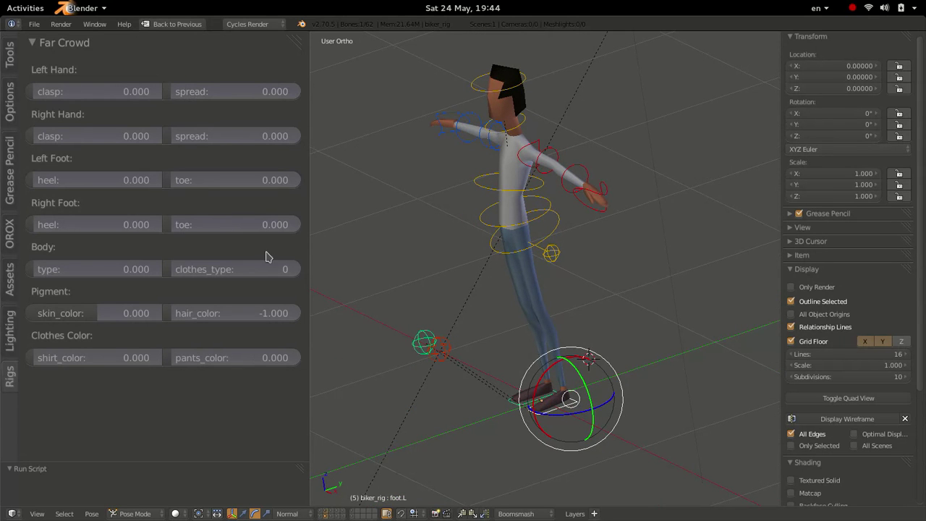
pyautogui.moveTo(315, 243); pyautogui.dragTo(221, 253)
pyautogui.keyDown('shift'); pyautogui.moveTo(519, 283); pyautogui.dragTo(476, 215, button='middle'); pyautogui.keyUp('shift')
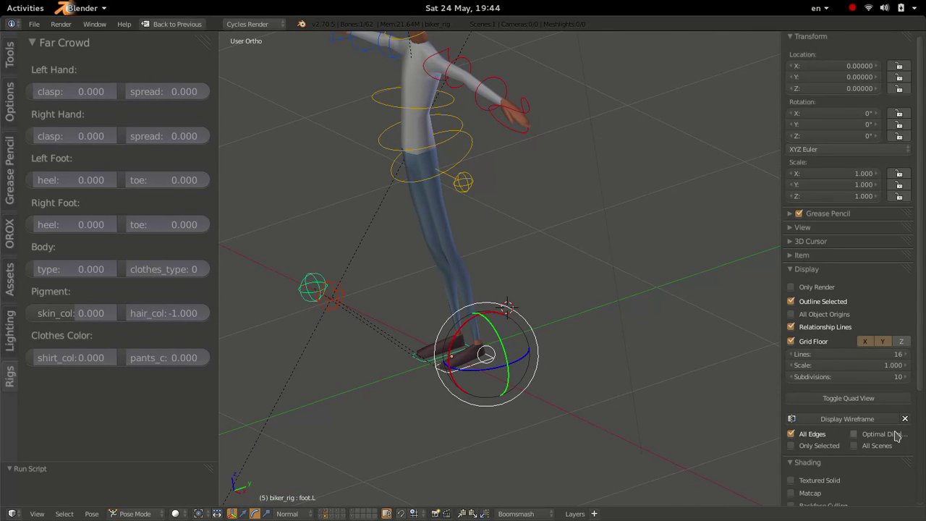
pyautogui.scroll(-5, 854, 433)
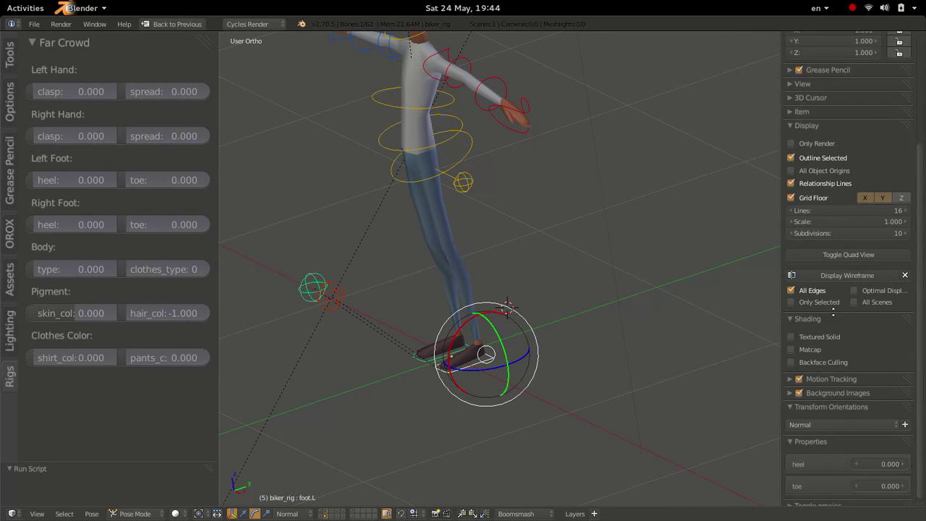
# Step: Move the left foot control toward the other foot, by about -0.035 in X
pyautogui.press('g')
pyautogui.click(769, 418)
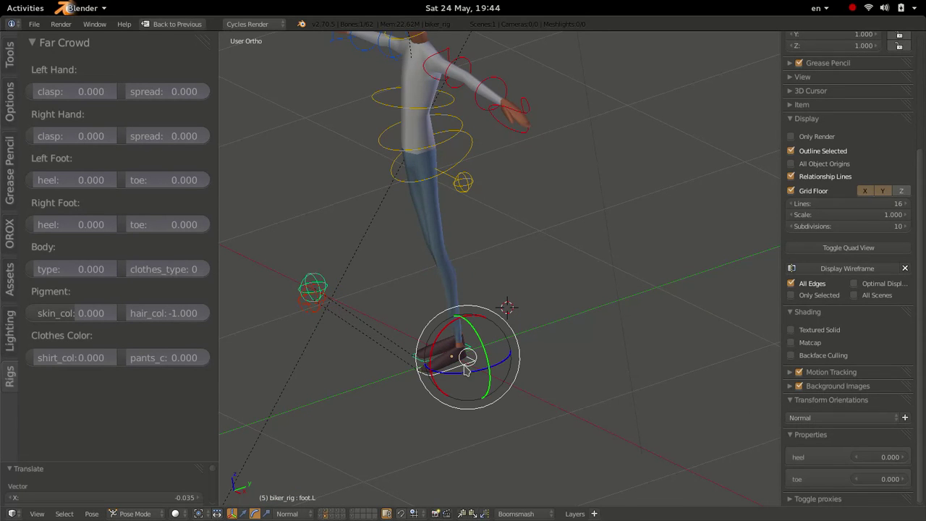
pyautogui.keyDown('shift'); pyautogui.moveTo(459, 389); pyautogui.dragTo(512, 378, button='middle'); pyautogui.keyUp('shift')
pyautogui.scroll(2, 507, 394)
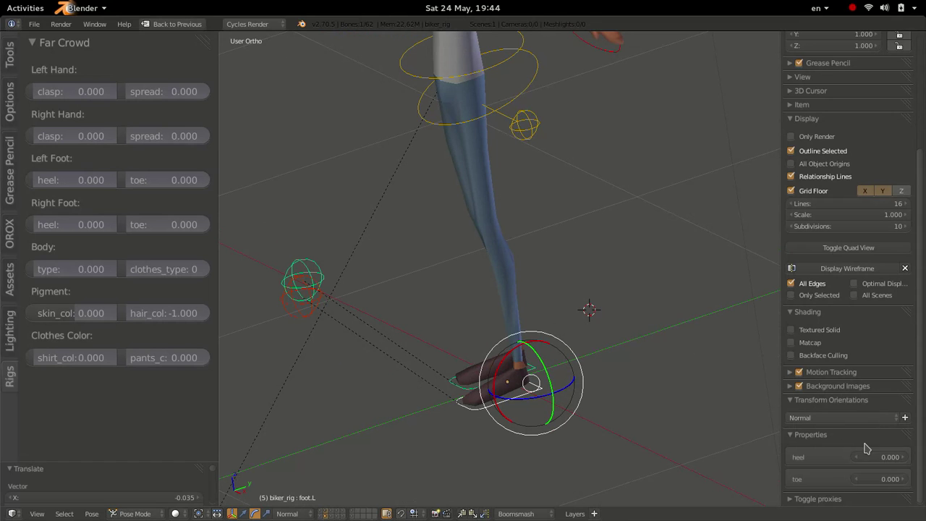
# Step: Select the left hand control, hand.L, to show its custom clasp and spread properties
pyautogui.keyDown('shift'); pyautogui.moveTo(461, 272); pyautogui.dragTo(531, 158, button='middle'); pyautogui.keyUp('shift')
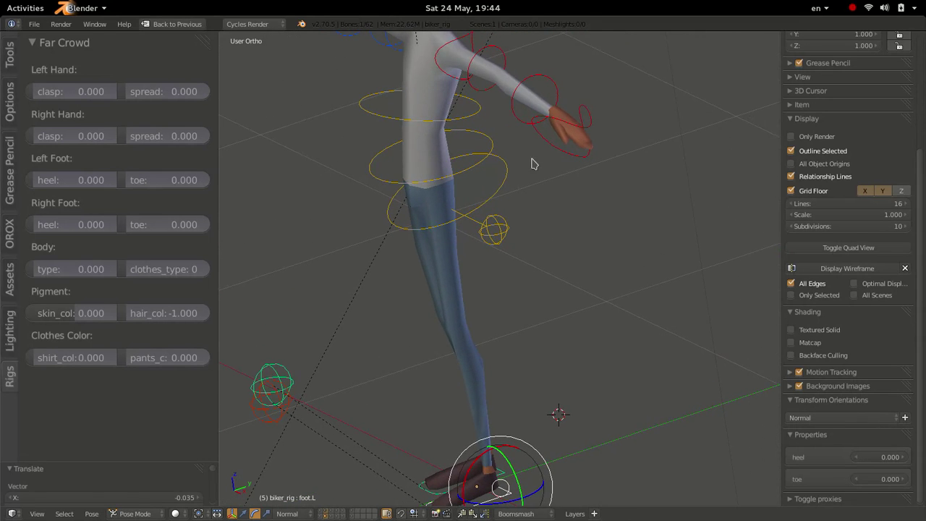
pyautogui.rightClick(587, 166)
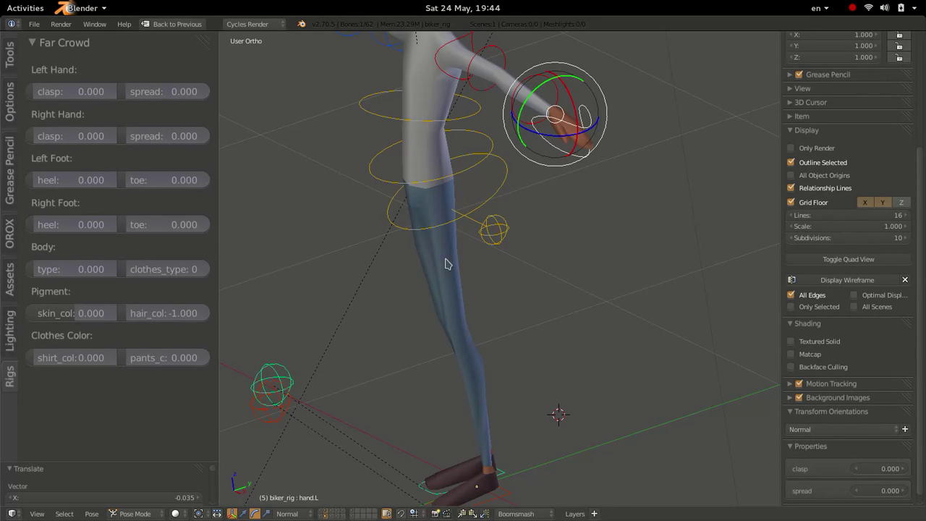
pyautogui.moveTo(419, 275); pyautogui.dragTo(447, 294, button='middle')
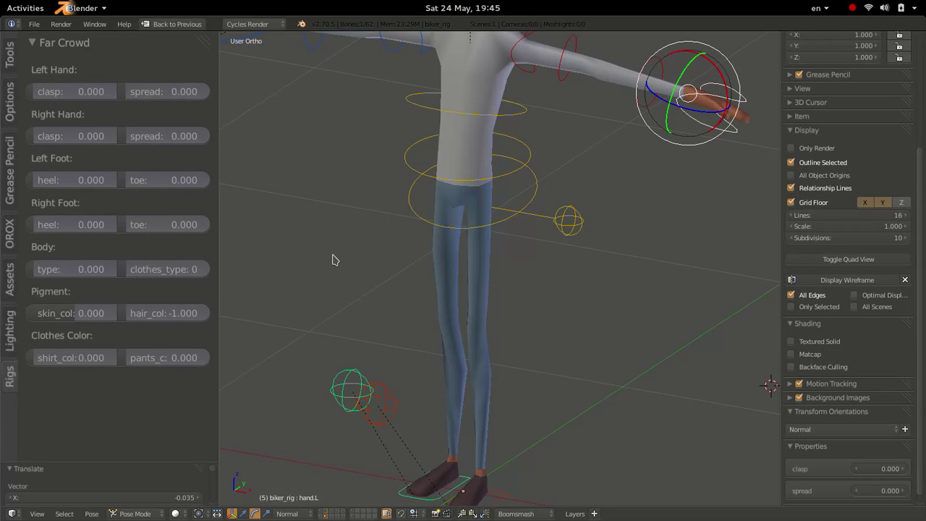
# Step: Collapse the tool shelf and the properties sidebar and frame the whole character in the 3D view
pyautogui.moveTo(226, 230); pyautogui.dragTo(7, 214)
pyautogui.scroll(-5, 448, 137)
pyautogui.keyDown('shift'); pyautogui.moveTo(357, 229); pyautogui.dragTo(425, 237, button='middle'); pyautogui.keyUp('shift')
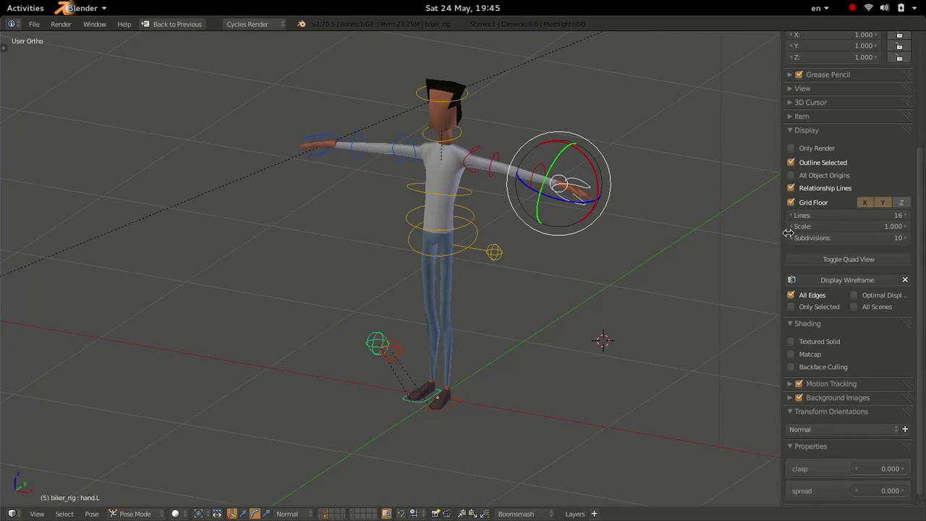
pyautogui.moveTo(787, 235); pyautogui.dragTo(889, 232)
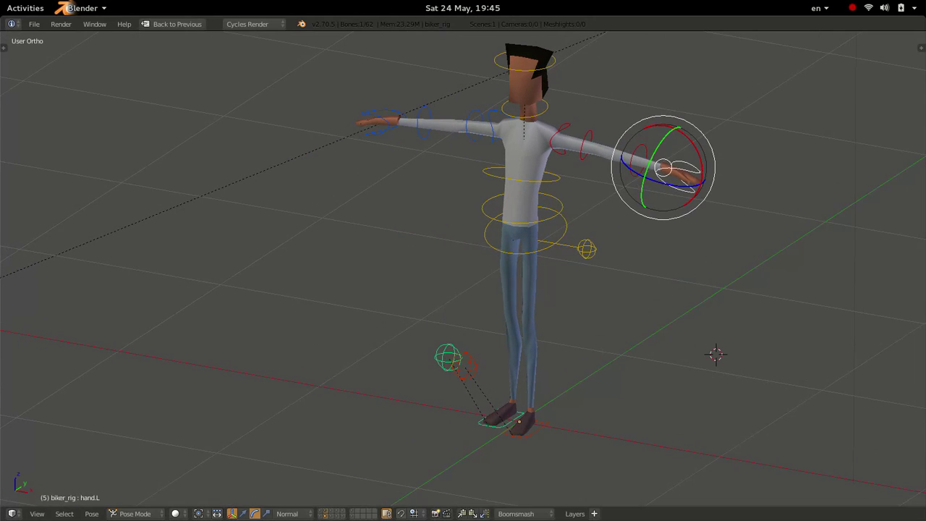
pyautogui.keyDown('shift'); pyautogui.moveTo(645, 262); pyautogui.dragTo(578, 272, button='middle'); pyautogui.keyUp('shift')
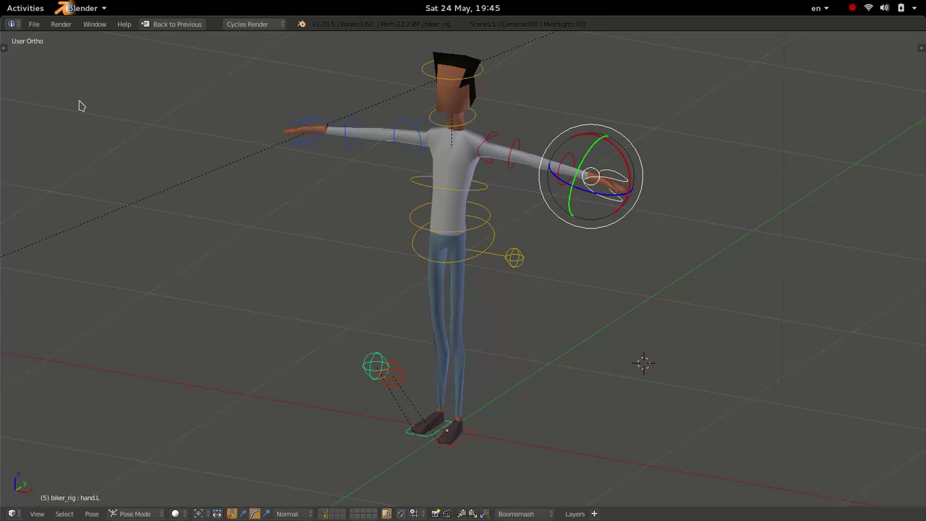
# Step: Open the User Preferences and place the window over the middle of the 3D view
pyautogui.click(34, 24)
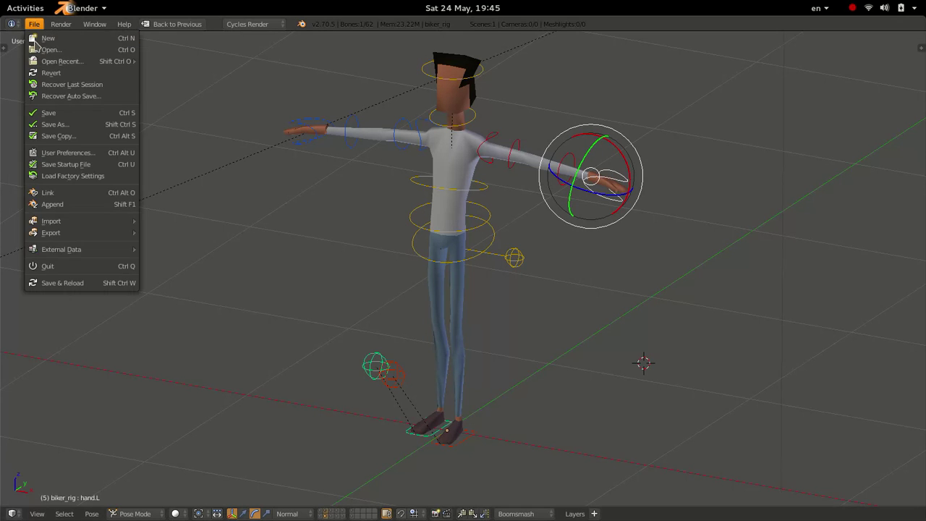
pyautogui.rightClick(410, 229)
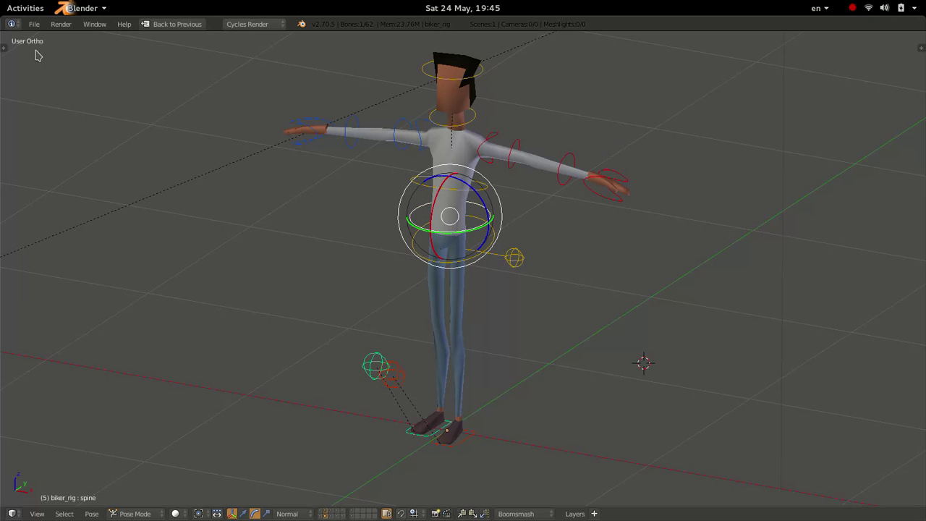
pyautogui.click(34, 24)
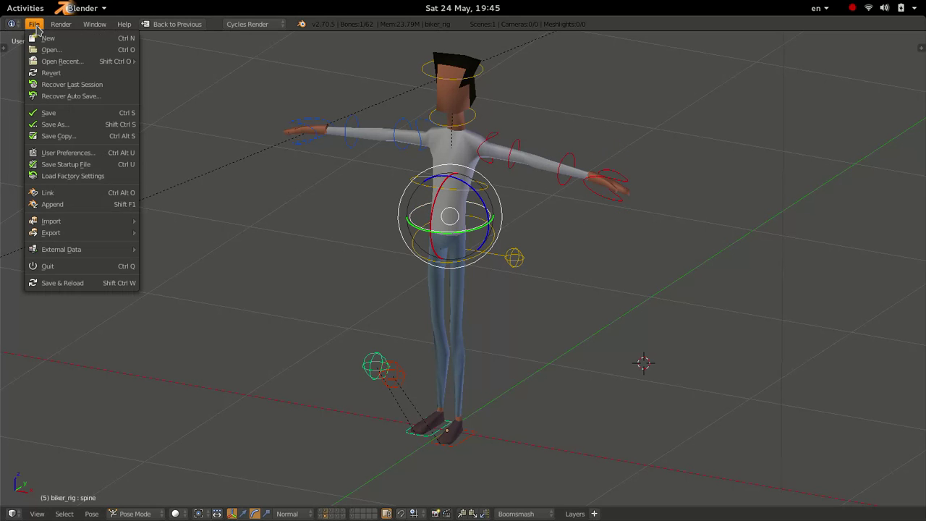
pyautogui.click(68, 156)
pyautogui.moveTo(275, 27); pyautogui.dragTo(474, 103)
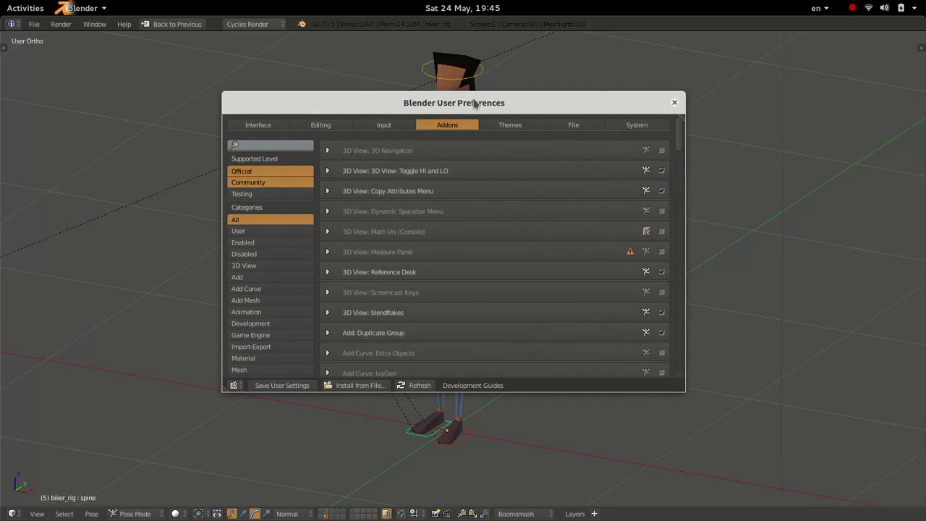
# Step: Install the add-on file floating_sliders.py from the lib/python/addons folder
pyautogui.click(372, 386)
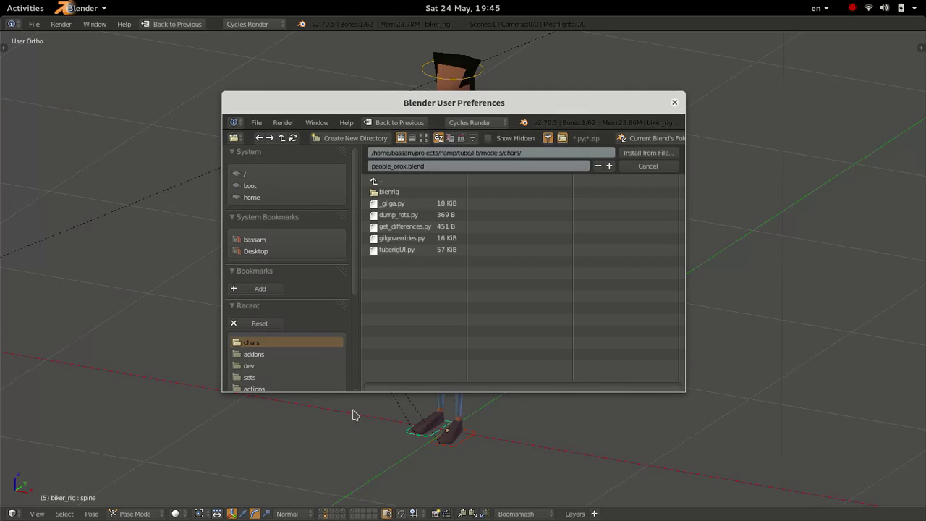
pyautogui.click(290, 355)
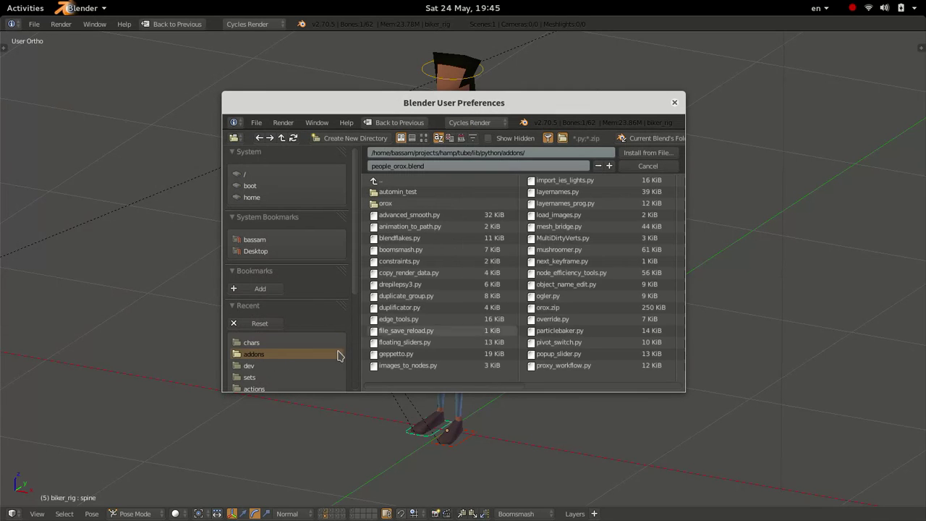
pyautogui.scroll(-2, 488, 395)
pyautogui.moveTo(487, 396); pyautogui.dragTo(369, 413)
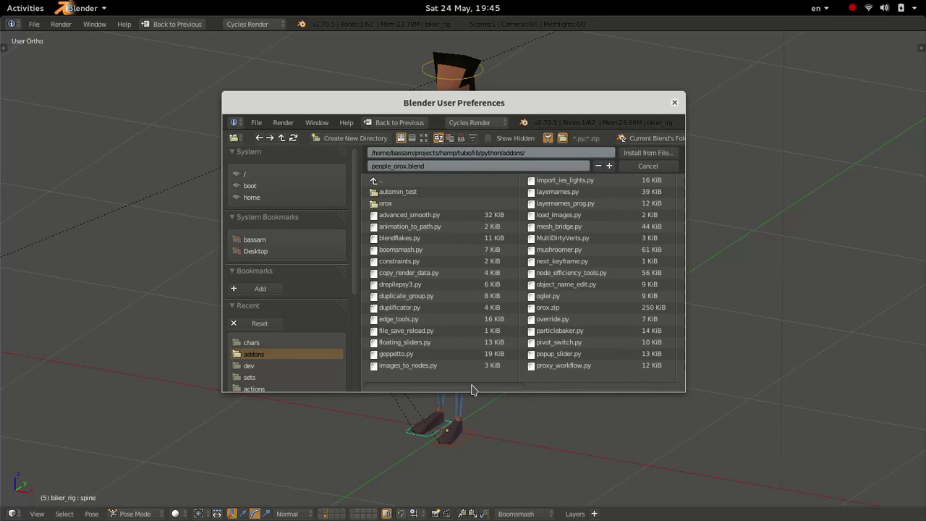
pyautogui.click(434, 342)
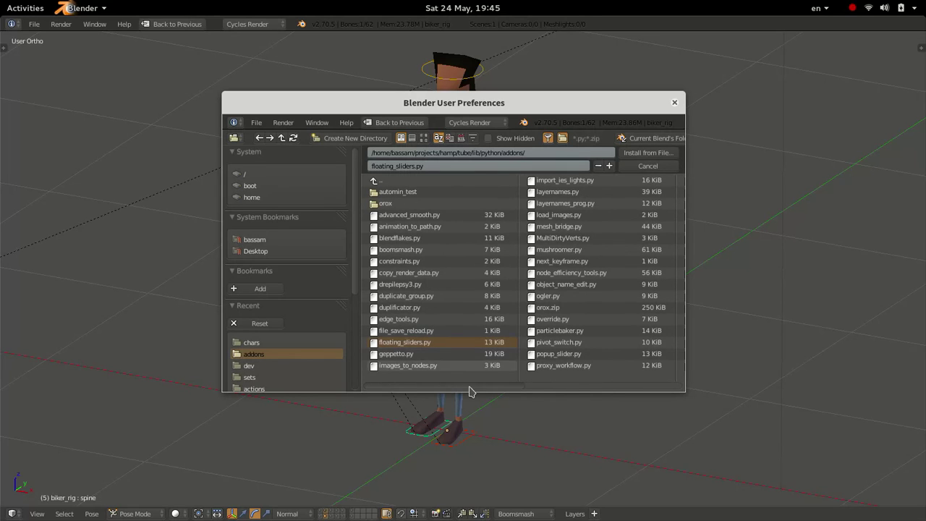
pyautogui.click(665, 152)
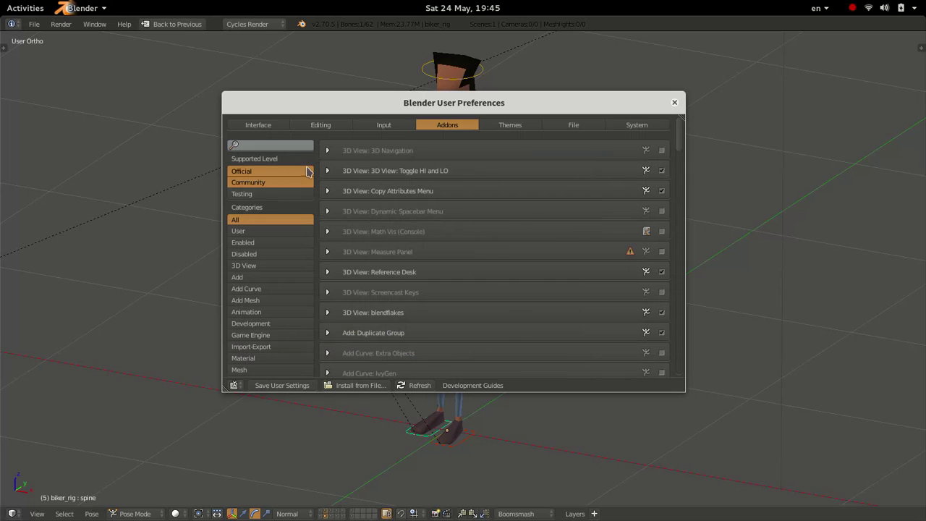
# Step: Search the add-ons for "flo" and enable Object: Floating Sliders
pyautogui.click(297, 148)
pyautogui.write('flo')
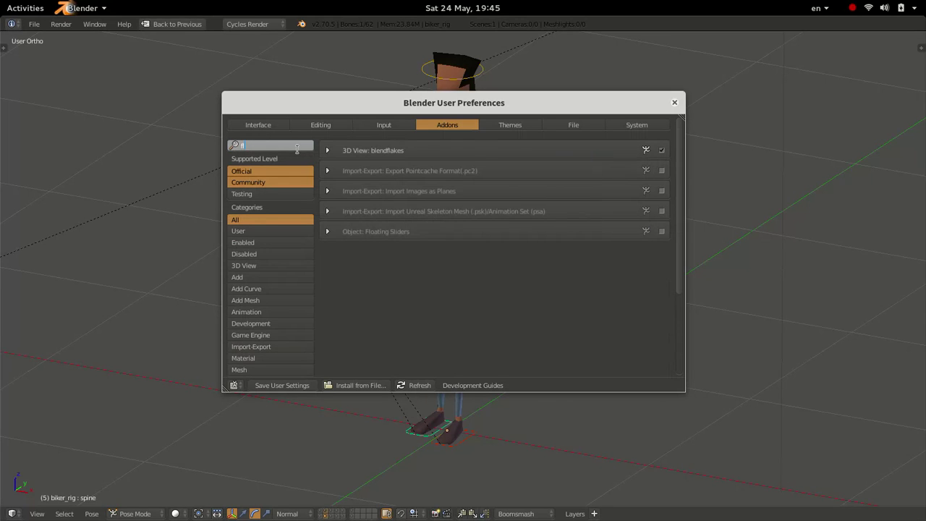
pyautogui.press('Return')
pyautogui.click(662, 190)
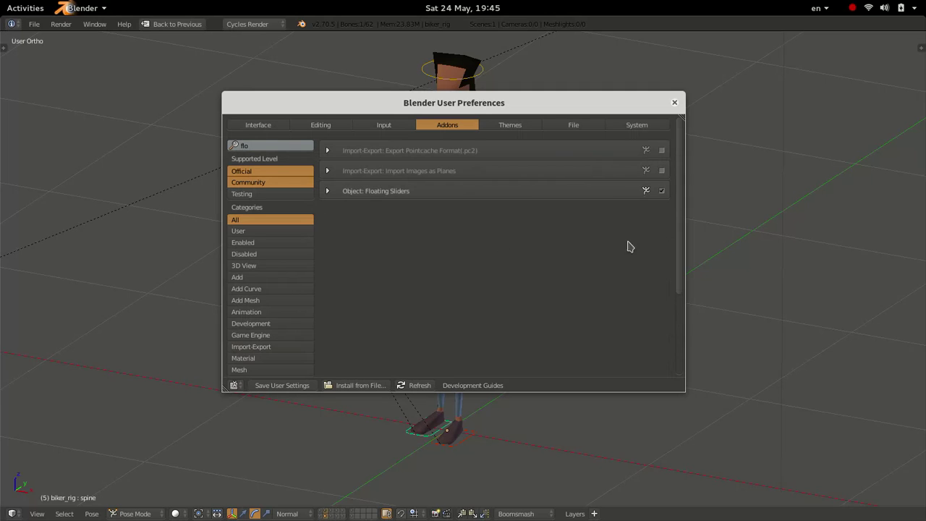
# Step: Narrow the add-on search to "floa", and save the user settings before closing the preferences
pyautogui.click(279, 149)
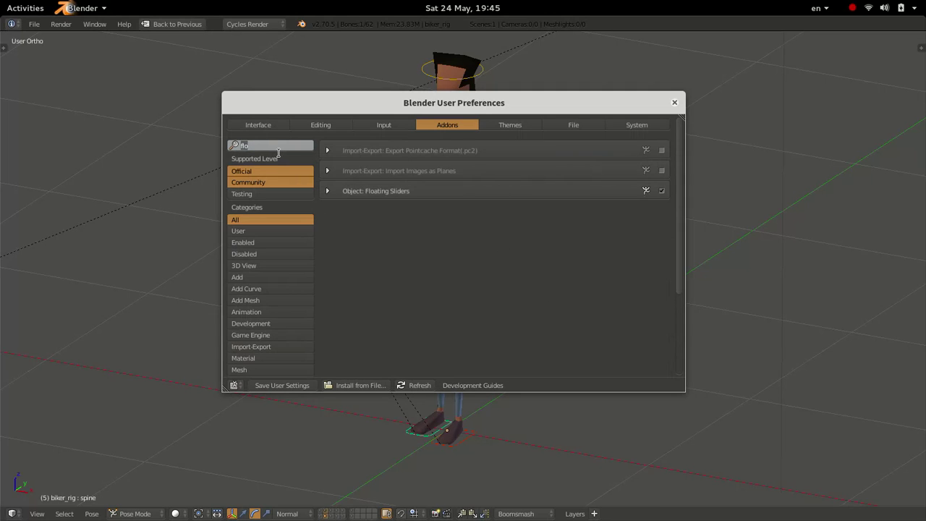
pyautogui.press('BackSpace')
pyautogui.write('floa')
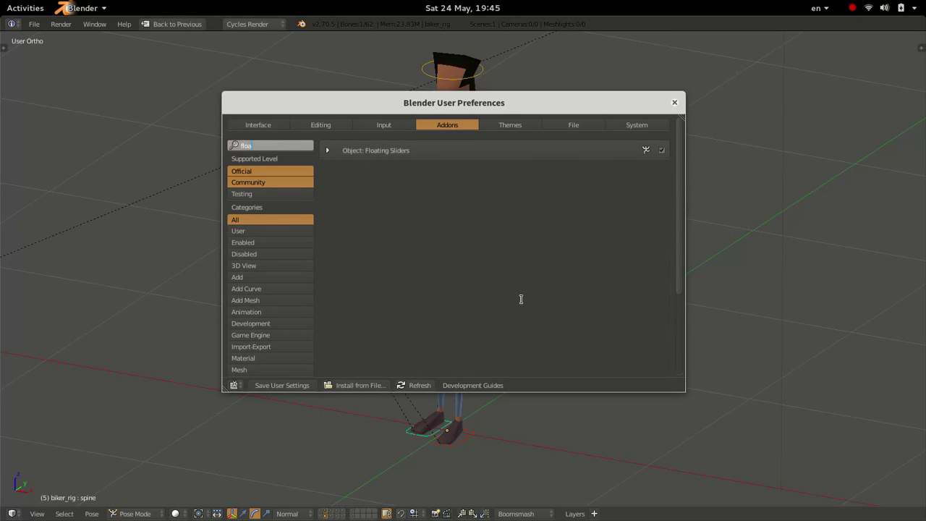
pyautogui.click(297, 385)
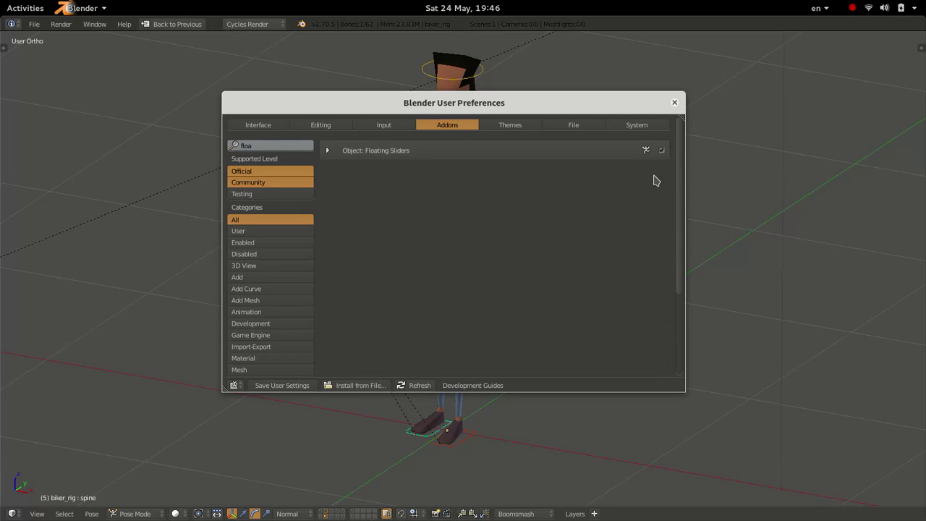
pyautogui.click(674, 102)
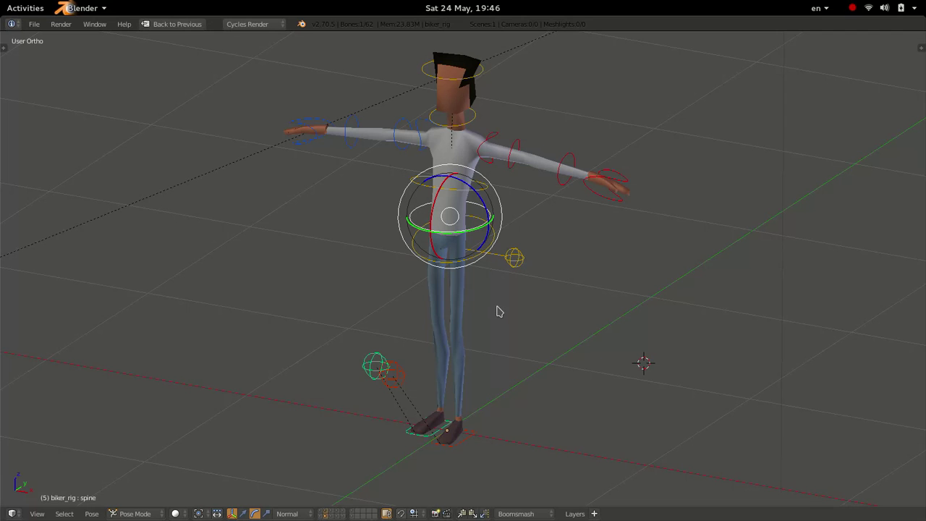
# Step: Select the left foot control, foot.L, to show its floating heel and toe sliders, and hide the transform manipulator
pyautogui.moveTo(484, 295); pyautogui.dragTo(351, 267, button='middle')
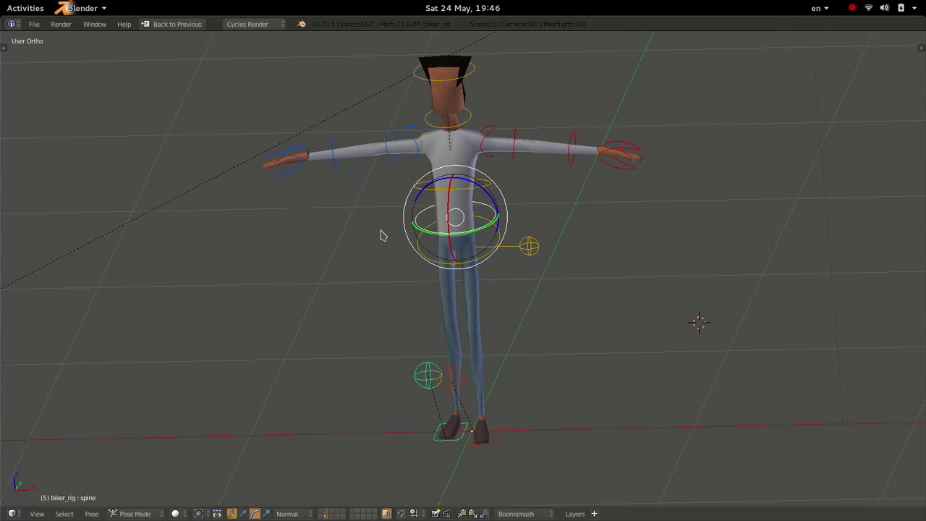
pyautogui.moveTo(569, 183); pyautogui.dragTo(528, 344, button='middle')
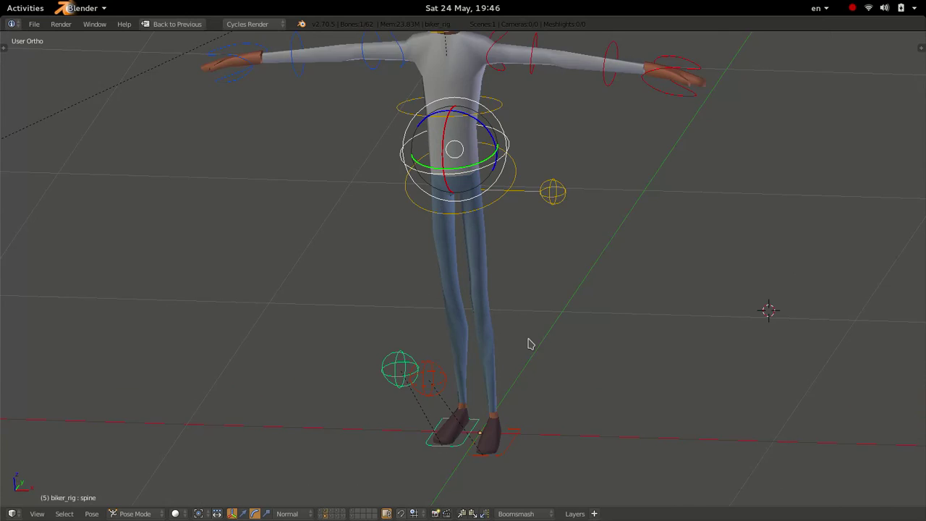
pyautogui.keyDown('shift'); pyautogui.scroll(-5, 528, 345); pyautogui.keyUp('shift')
pyautogui.rightClick(512, 364)
pyautogui.keyDown('shift'); pyautogui.scroll(-2, 500, 334); pyautogui.keyUp('shift')
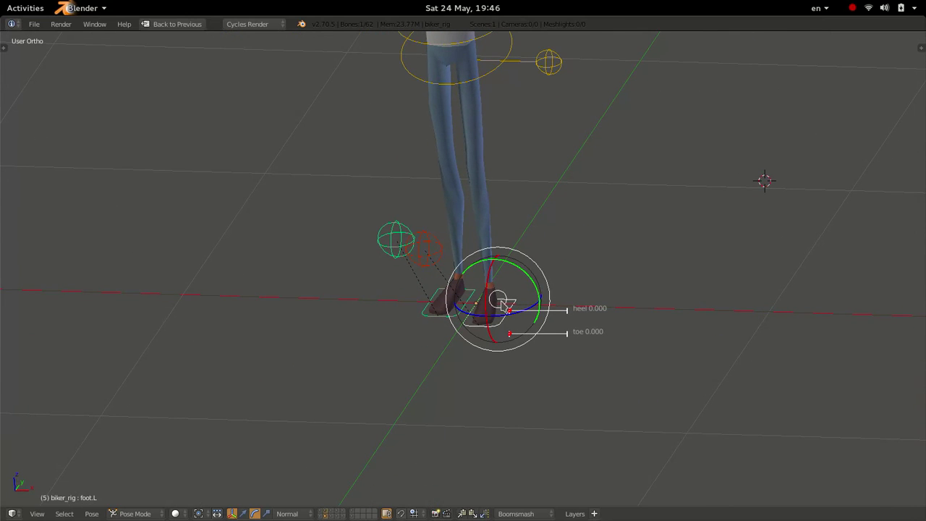
pyautogui.hotkey('ctrl', 'space')
pyautogui.keyDown('shift'); pyautogui.moveTo(515, 320); pyautogui.dragTo(509, 293, button='middle'); pyautogui.keyUp('shift')
pyautogui.scroll(2, 476, 345)
pyautogui.keyDown('ctrl'); pyautogui.moveTo(507, 340); pyautogui.dragTo(532, 297, button='middle'); pyautogui.keyUp('ctrl')
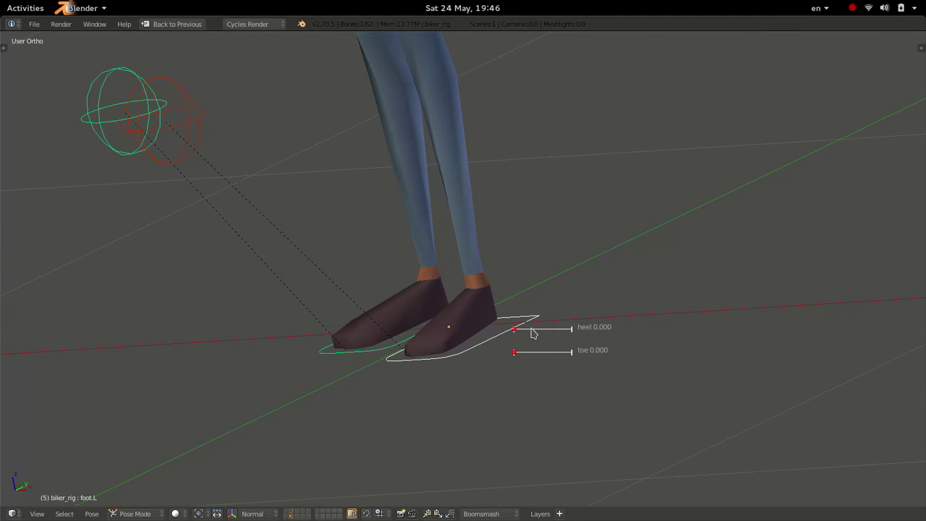
# Step: Try the left foot's floating heel slider and leave heel at 0.050
pyautogui.moveTo(517, 332)
pyautogui.mouseDown()
pyautogui.moveTo(555, 335)
pyautogui.moveTo(525, 333)
pyautogui.mouseUp()
pyautogui.moveTo(526, 337)
pyautogui.mouseDown(button='right')
pyautogui.moveTo(576, 330)
pyautogui.moveTo(509, 337)
pyautogui.mouseUp(button='right')
pyautogui.moveTo(509, 334); pyautogui.dragTo(502, 351)
# Step: Select the left hand control, hand.L, to show its floating clasp and spread sliders
pyautogui.keyDown('shift'); pyautogui.moveTo(534, 72); pyautogui.dragTo(514, 224, button='middle'); pyautogui.keyUp('shift')
pyautogui.keyDown('ctrl'); pyautogui.scroll(-6, 516, 229); pyautogui.keyUp('ctrl')
pyautogui.keyDown('shift'); pyautogui.scroll(10, 510, 225); pyautogui.keyUp('shift')
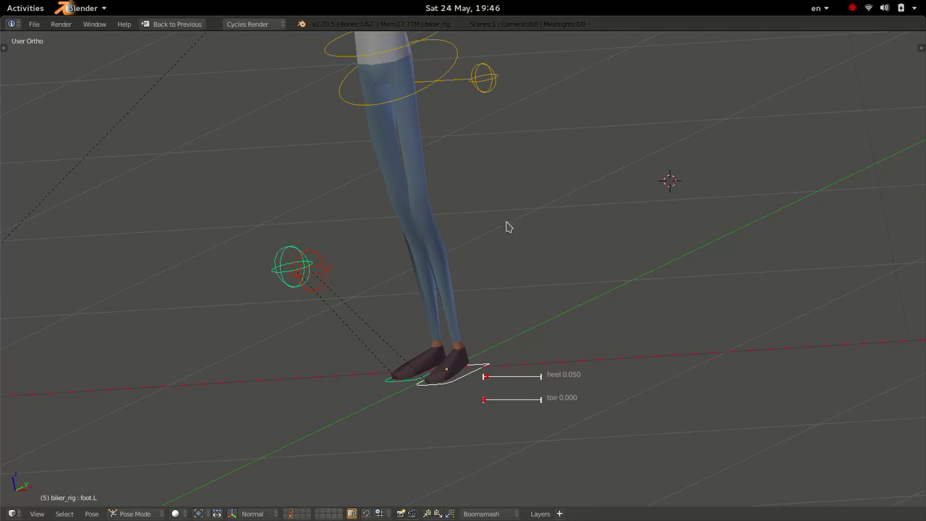
pyautogui.rightClick(611, 184)
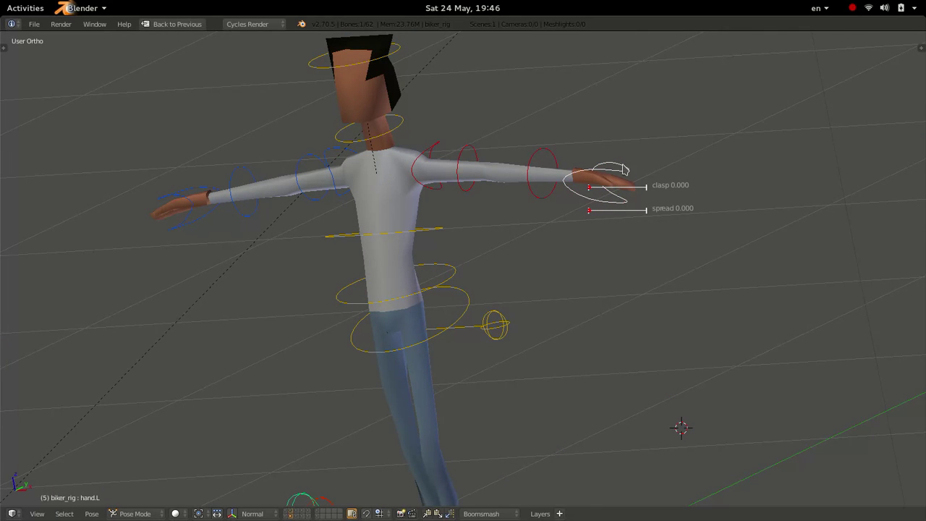
# Step: Select the right foot control, foot.R, and set its heel to 0.200 with the floating slider
pyautogui.moveTo(626, 170); pyautogui.dragTo(569, 263, button='middle')
pyautogui.keyDown('shift'); pyautogui.scroll(-5, 553, 363); pyautogui.keyUp('shift')
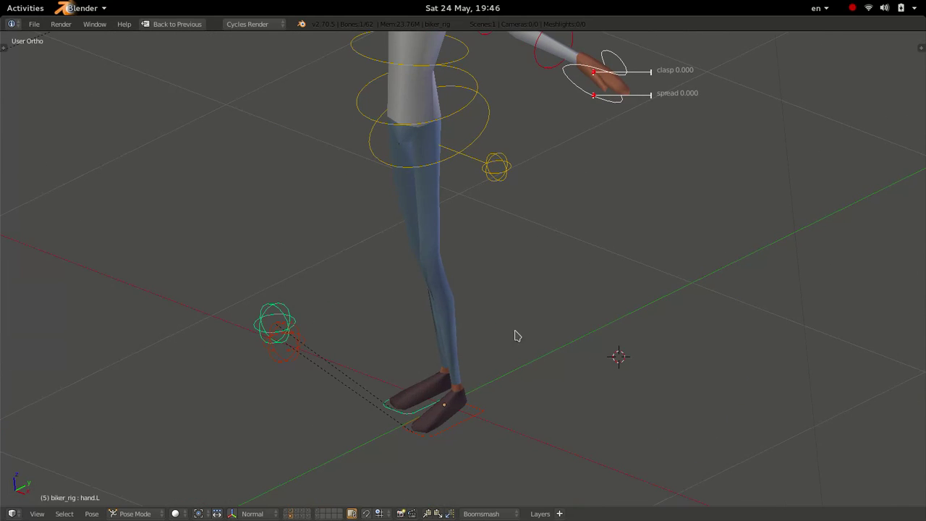
pyautogui.rightClick(403, 410)
pyautogui.rightClick(391, 411)
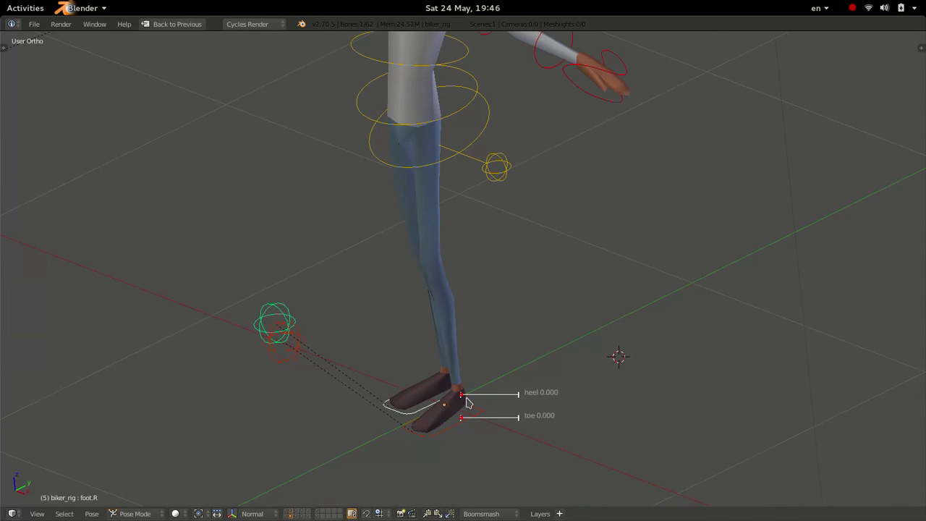
pyautogui.moveTo(466, 397); pyautogui.dragTo(453, 415)
pyautogui.keyDown('shift'); pyautogui.moveTo(506, 394); pyautogui.dragTo(527, 317, button='middle'); pyautogui.keyUp('shift')
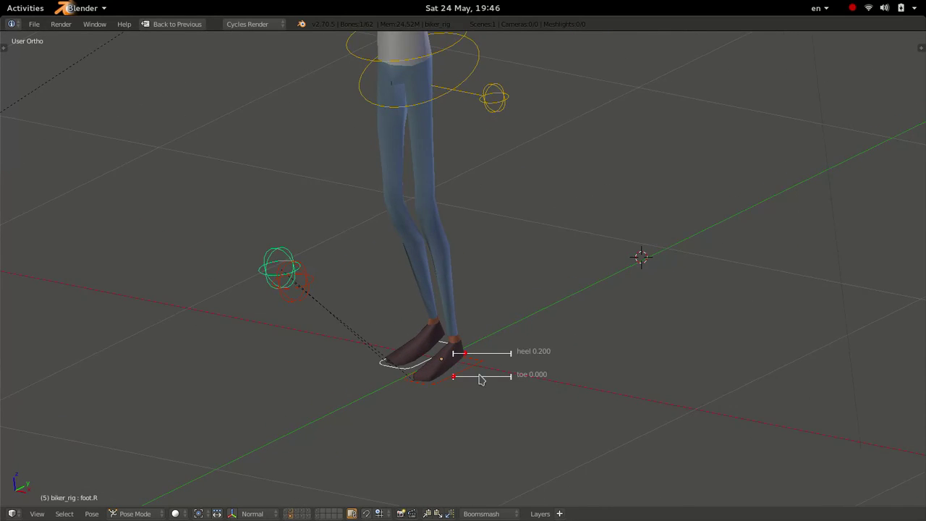
pyautogui.keyDown('ctrl'); pyautogui.moveTo(482, 381); pyautogui.dragTo(478, 354, button='middle'); pyautogui.keyUp('ctrl')
# Step: Insert a keyframe on the right foot's heel slider at frame 5 and try raising heel to 0.330
pyautogui.press('i')
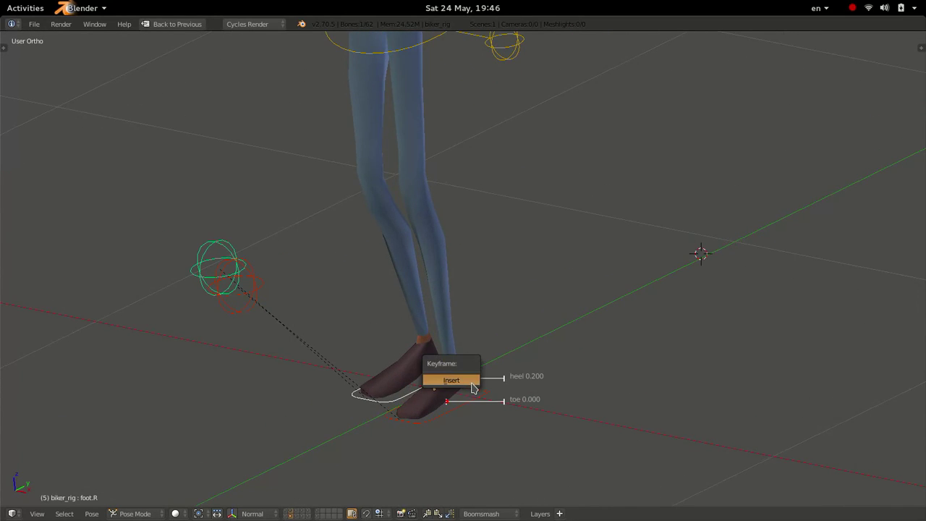
pyautogui.click(471, 381)
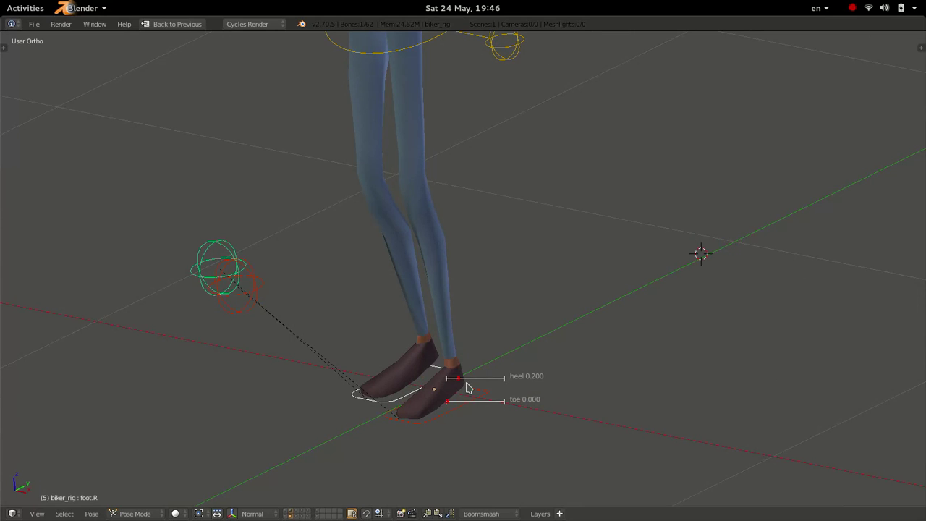
pyautogui.press('i')
pyautogui.moveTo(463, 382); pyautogui.dragTo(467, 383)
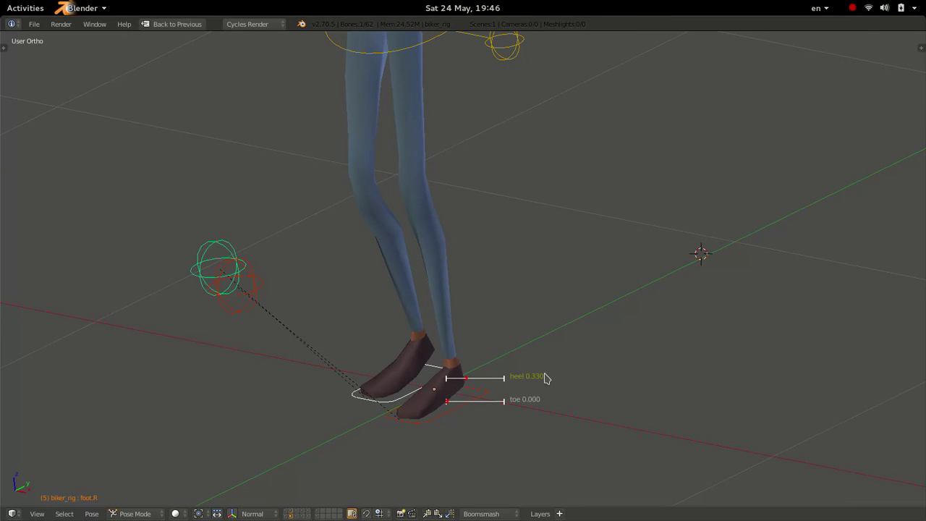
pyautogui.moveTo(484, 387); pyautogui.dragTo(455, 372, button='middle')
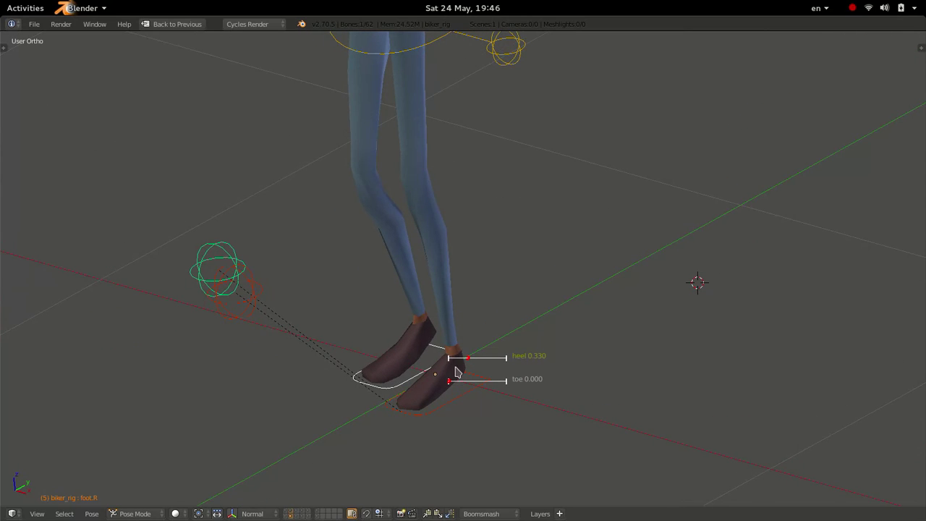
# Step: Advance the timeline from frame 5 to frame 10 to examine the keyframed heel value
pyautogui.press('Right')
pyautogui.press('Right')
pyautogui.press('Right')
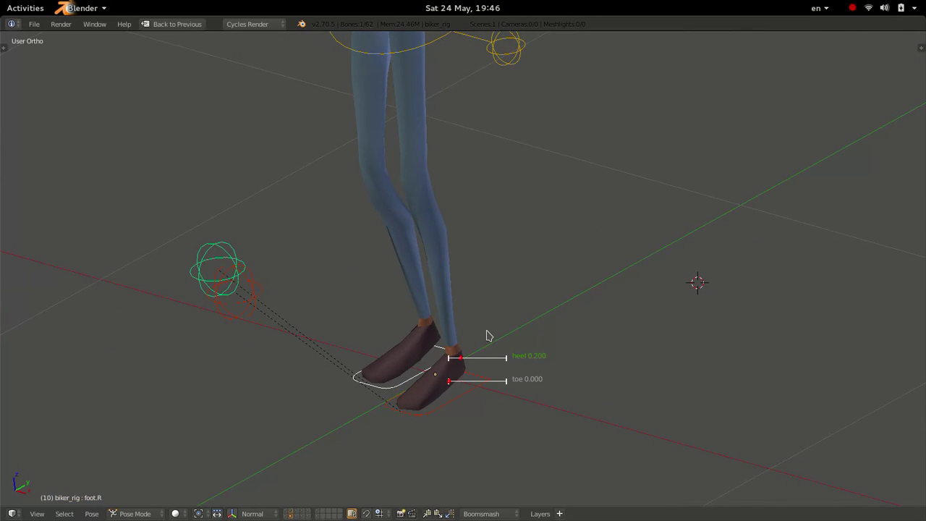
pyautogui.press('Right')
pyautogui.press('Right')
# Step: Delete the right foot's heel keyframe at frame 5 and advance to frame 6
pyautogui.scroll(1, 445, 360)
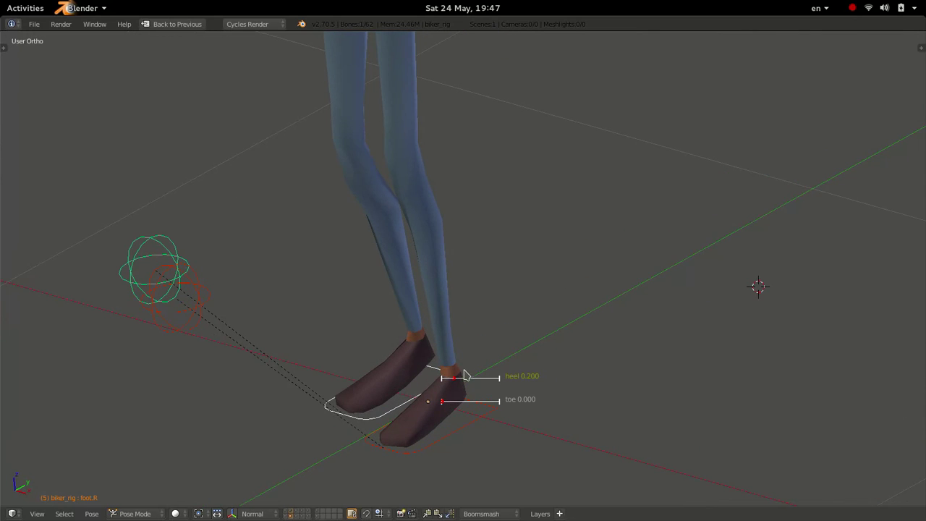
pyautogui.rightClick(466, 377)
pyautogui.click(449, 391)
pyautogui.press('Right')
pyautogui.scroll(-6, 501, 302)
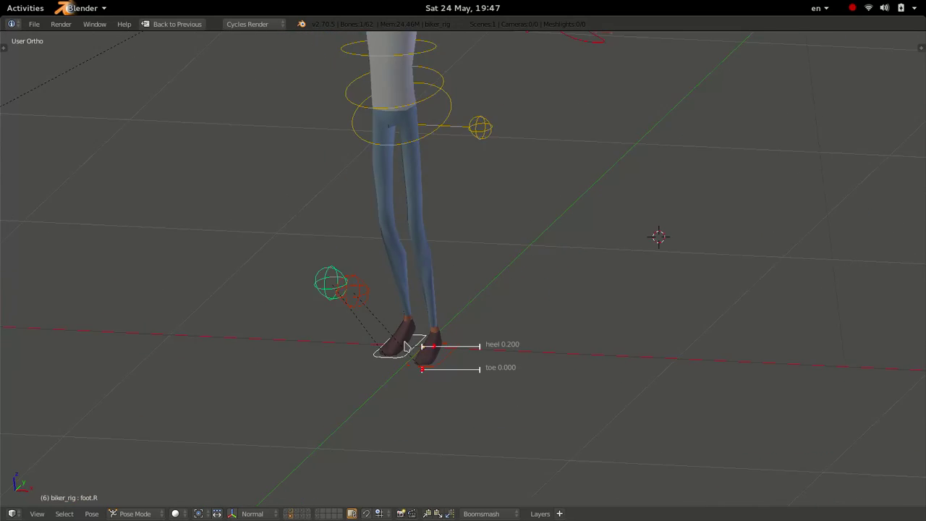
pyautogui.scroll(1, 467, 286)
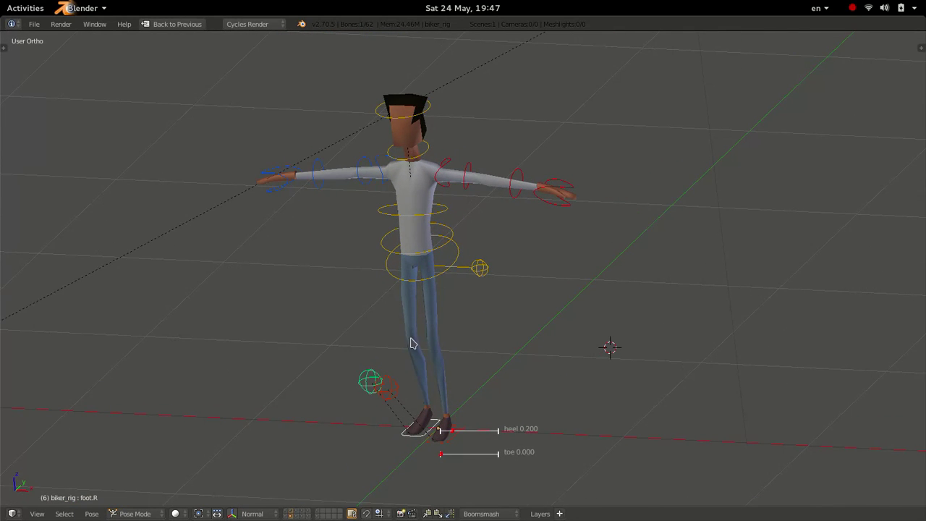
# Step: Select the body control beside the hips and set shirt_color to 0.440 and pants_color to 0.330 with the floating sliders
pyautogui.moveTo(407, 306); pyautogui.dragTo(324, 350, button='middle')
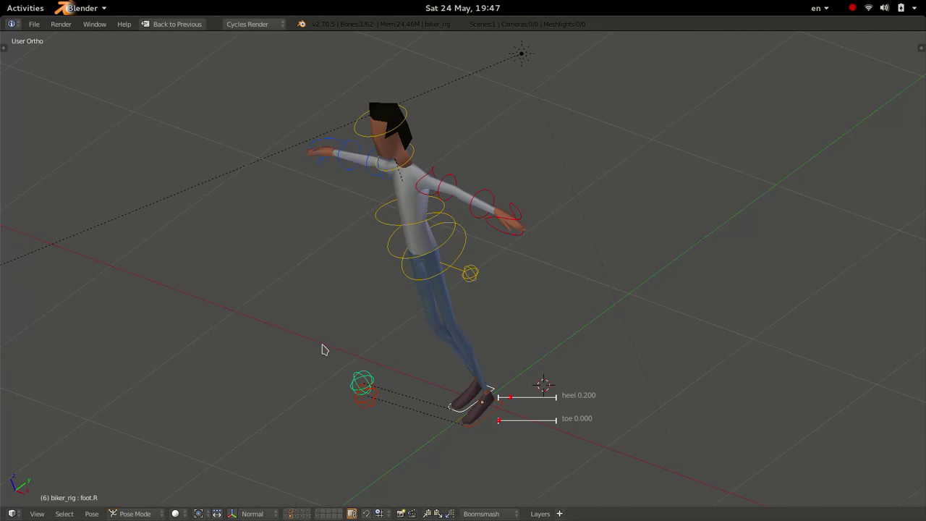
pyautogui.keyDown('ctrl'); pyautogui.moveTo(417, 339); pyautogui.dragTo(435, 317, button='middle'); pyautogui.keyUp('ctrl')
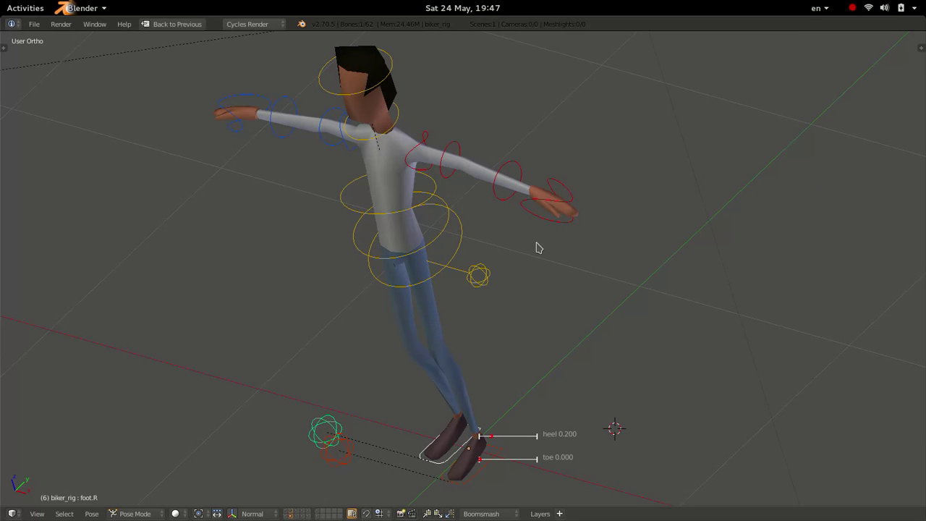
pyautogui.moveTo(449, 299); pyautogui.dragTo(453, 326, button='middle')
pyautogui.scroll(-2, 473, 277)
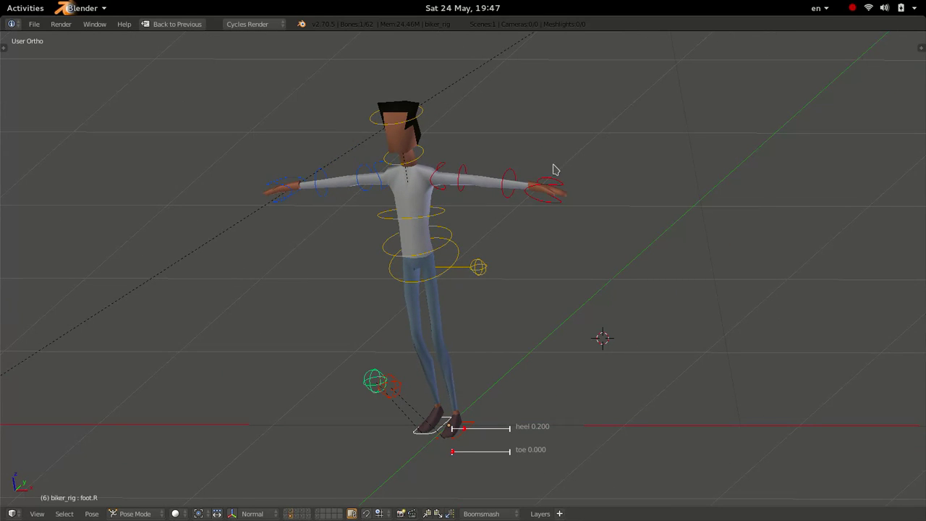
pyautogui.rightClick(478, 267)
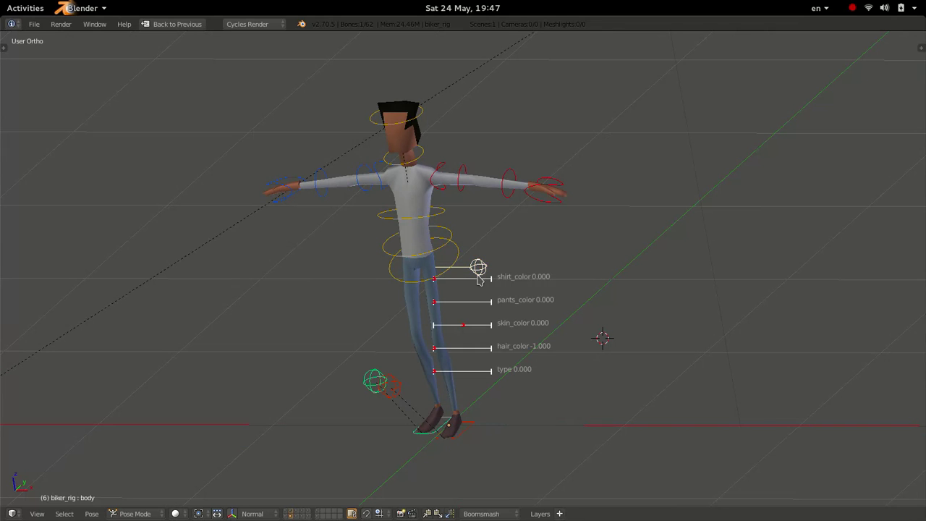
pyautogui.scroll(2, 408, 330)
pyautogui.moveTo(412, 320); pyautogui.dragTo(458, 317, button='middle')
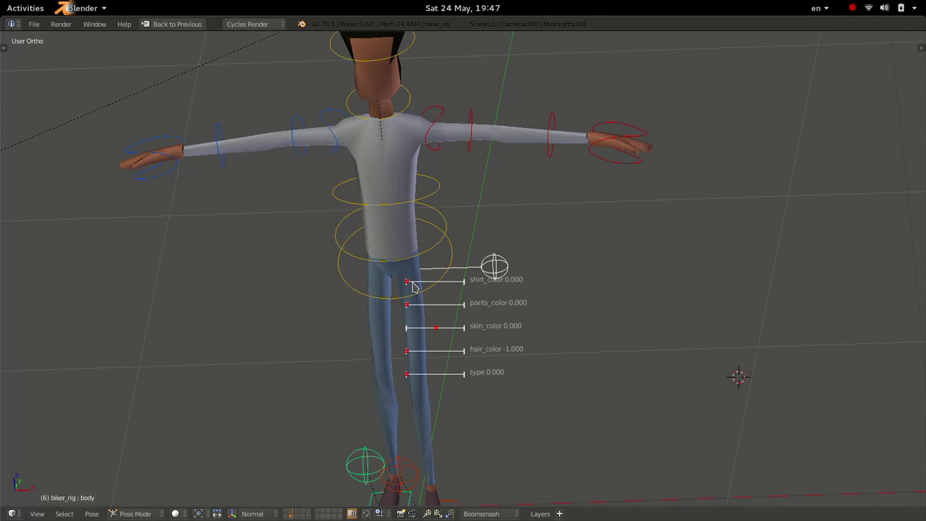
pyautogui.moveTo(413, 283); pyautogui.dragTo(427, 308)
pyautogui.moveTo(419, 333); pyautogui.dragTo(428, 297, button='middle')
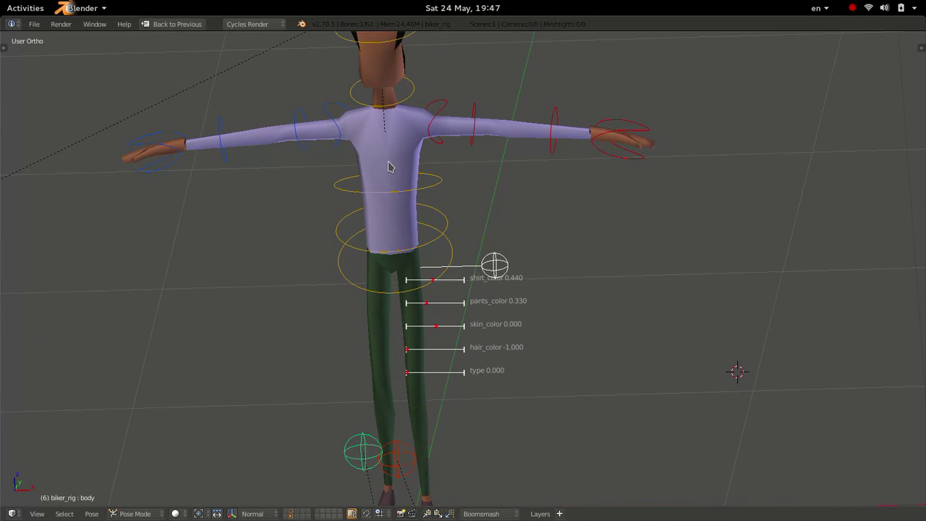
# Step: Set the body control's skin_color to 0.560 and hair_color to -0.060 with the floating sliders
pyautogui.moveTo(438, 327)
pyautogui.mouseDown(button='right')
pyautogui.moveTo(430, 331)
pyautogui.moveTo(455, 327)
pyautogui.mouseUp(button='right')
pyautogui.keyDown('shift'); pyautogui.moveTo(411, 253); pyautogui.dragTo(410, 307, button='middle'); pyautogui.keyUp('shift')
pyautogui.moveTo(409, 408)
pyautogui.mouseDown(button='right')
pyautogui.moveTo(465, 406)
pyautogui.moveTo(424, 410)
pyautogui.mouseUp(button='right')
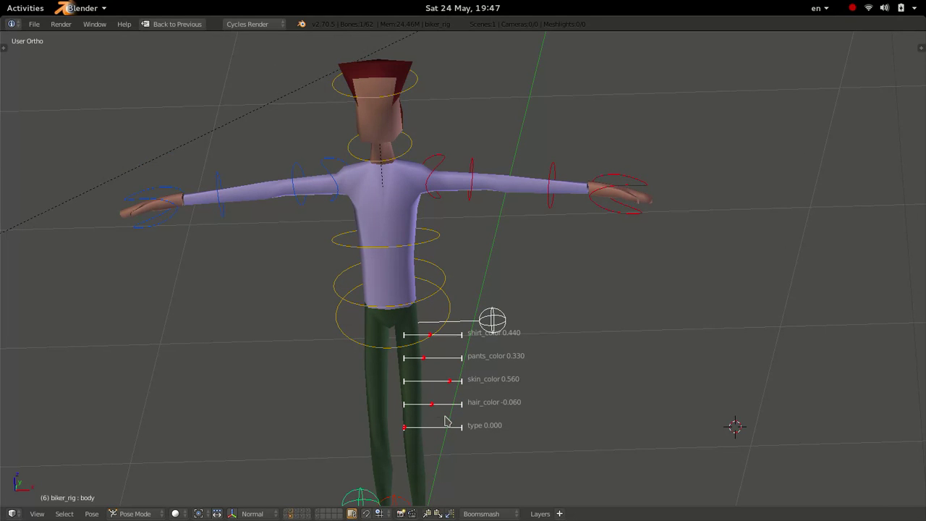
# Step: Change the character variation by setting the body control's type slider to 5.360
pyautogui.keyDown('shift'); pyautogui.scroll(-4, 446, 421); pyautogui.keyUp('shift')
pyautogui.keyDown('ctrl'); pyautogui.moveTo(434, 352); pyautogui.dragTo(430, 382, button='middle'); pyautogui.keyUp('ctrl')
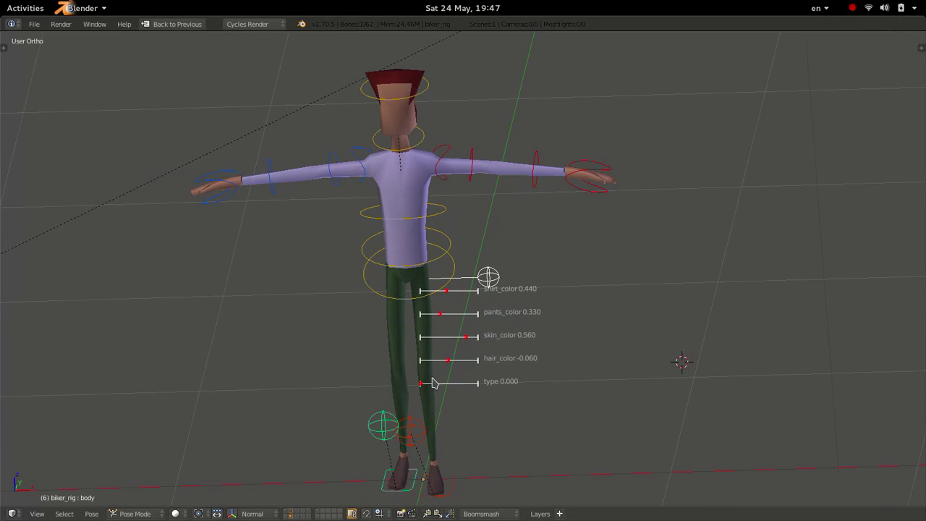
pyautogui.moveTo(421, 386); pyautogui.dragTo(470, 381, button='right')
pyautogui.moveTo(578, 295); pyautogui.dragTo(526, 369, button='middle')
pyautogui.scroll(-10, 526, 368)
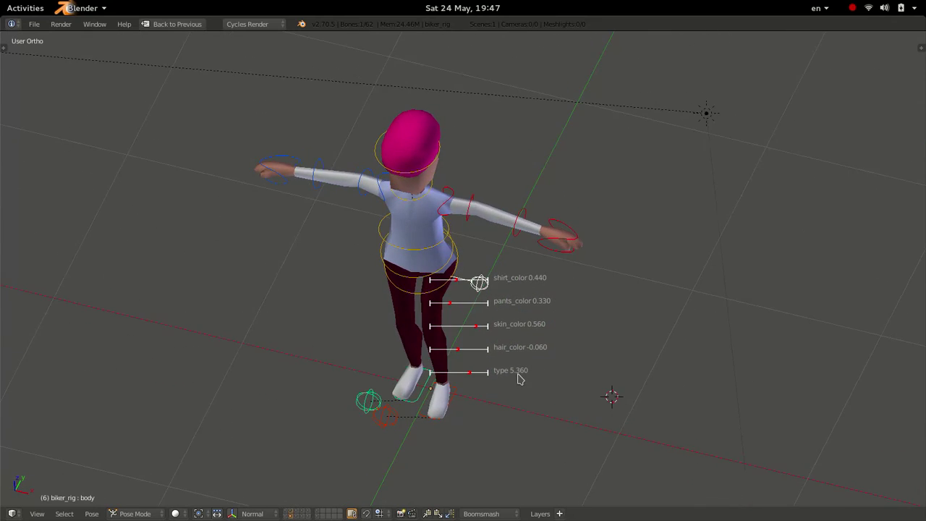
pyautogui.scroll(10, 446, 294)
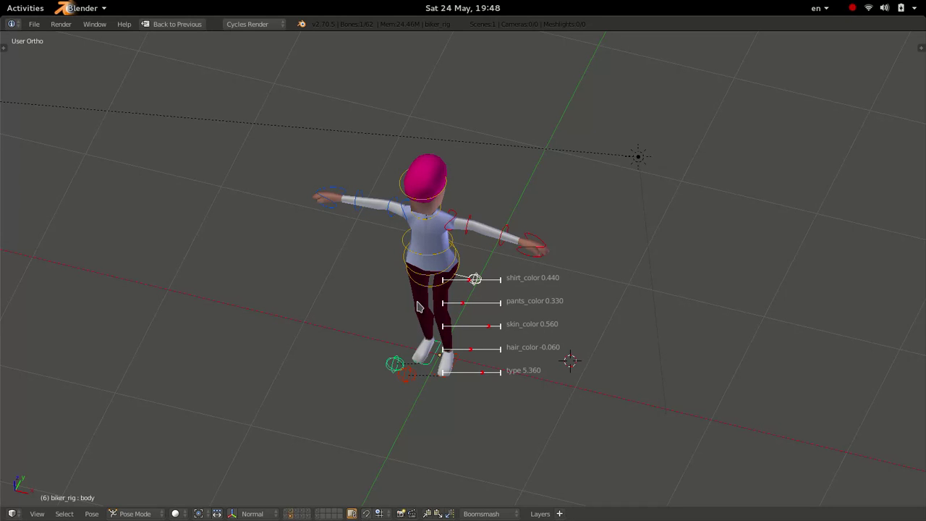
pyautogui.click(616, 299)
pyautogui.click(329, 317)
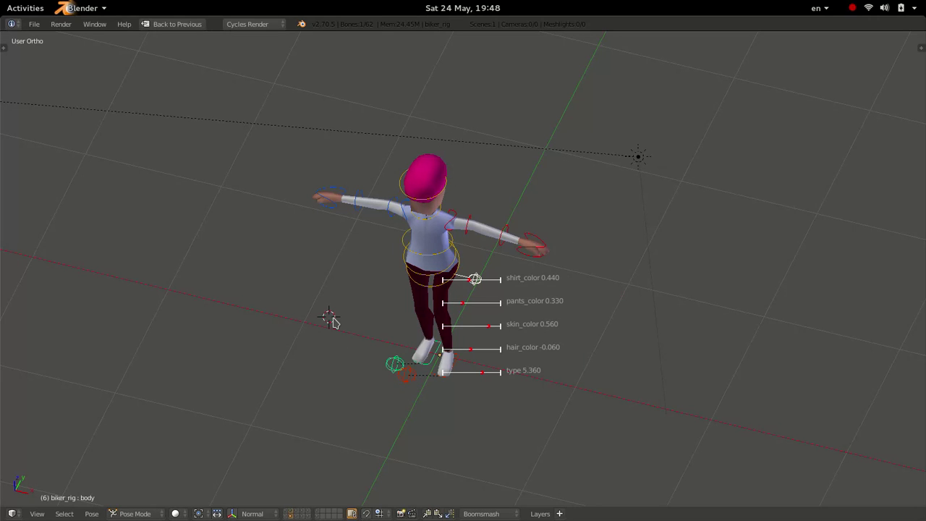
pyautogui.click(590, 294)
pyautogui.click(411, 396)
pyautogui.click(338, 269)
pyautogui.click(502, 184)
pyautogui.moveTo(475, 280); pyautogui.dragTo(441, 308, button='middle')
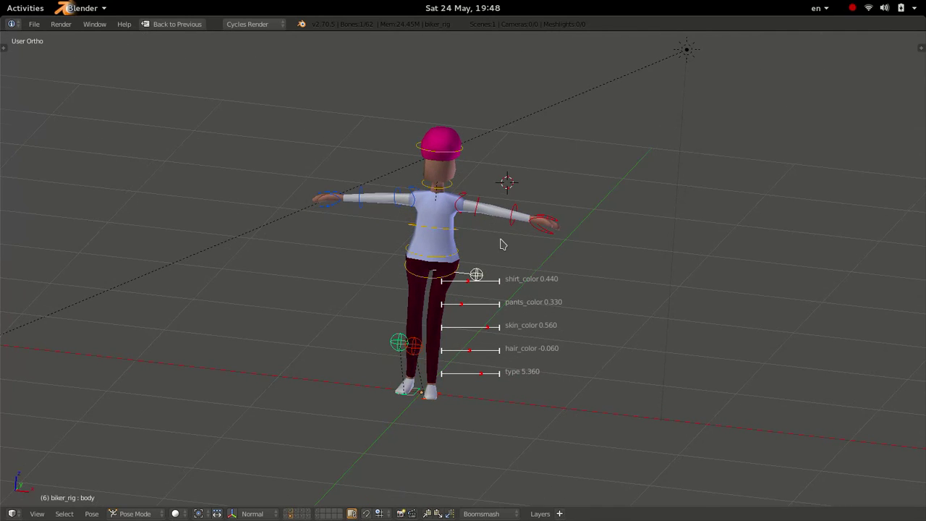
pyautogui.moveTo(504, 244); pyautogui.dragTo(458, 279, button='middle')
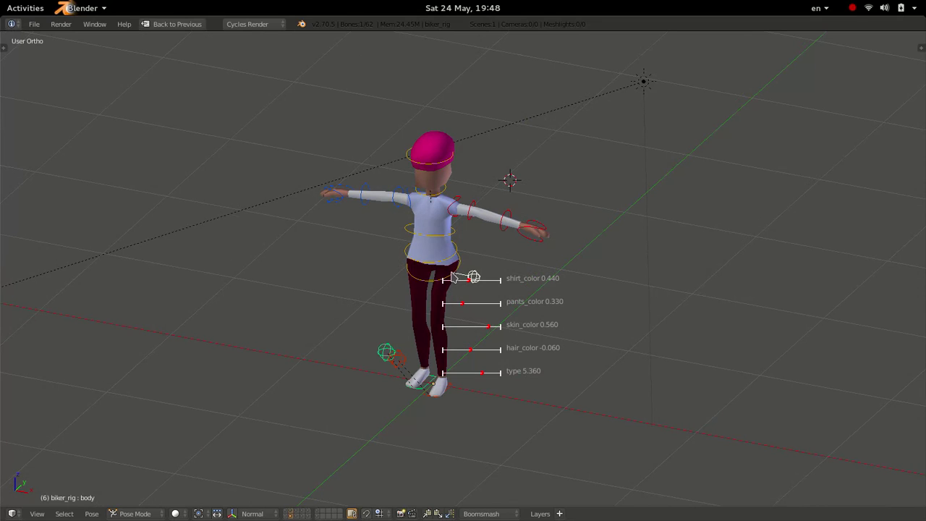